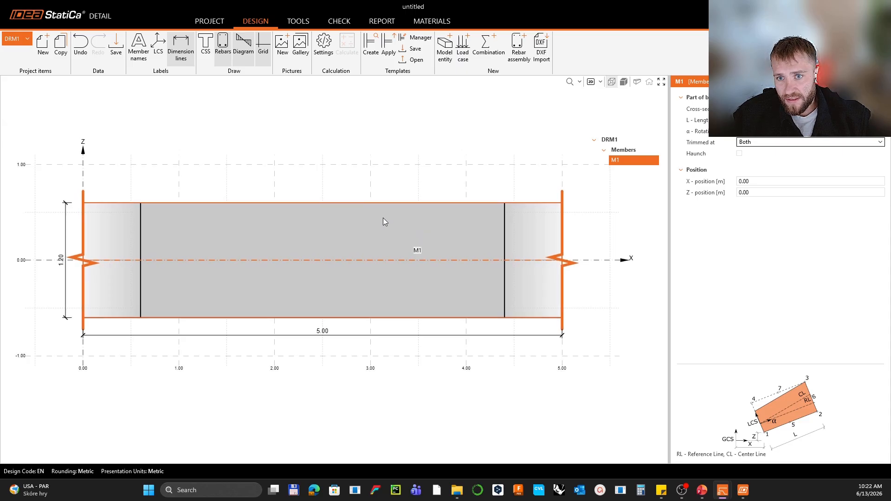
Step: Add a circular opening with a diameter of 0.7 m at the centre of member M1
{"action": "middle_click_drag", "start_coordinate": [382, 219], "coordinate": [403, 227]}
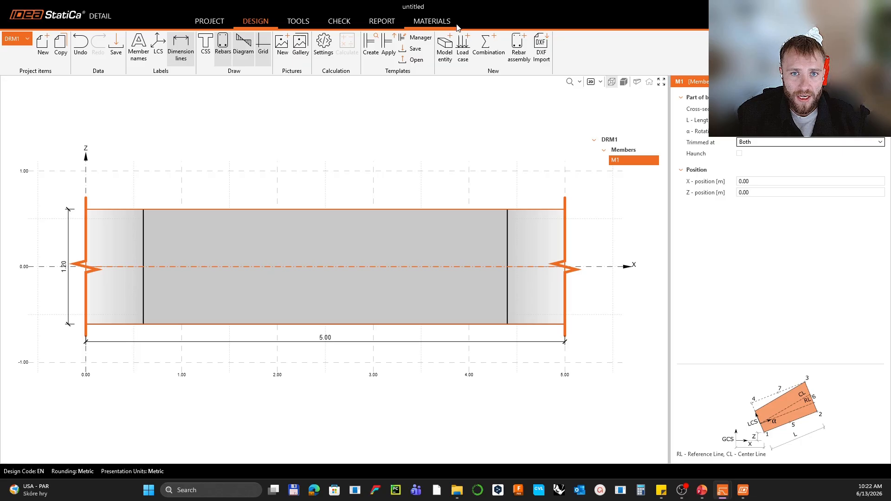
{"action": "left_click", "coordinate": [444, 45]}
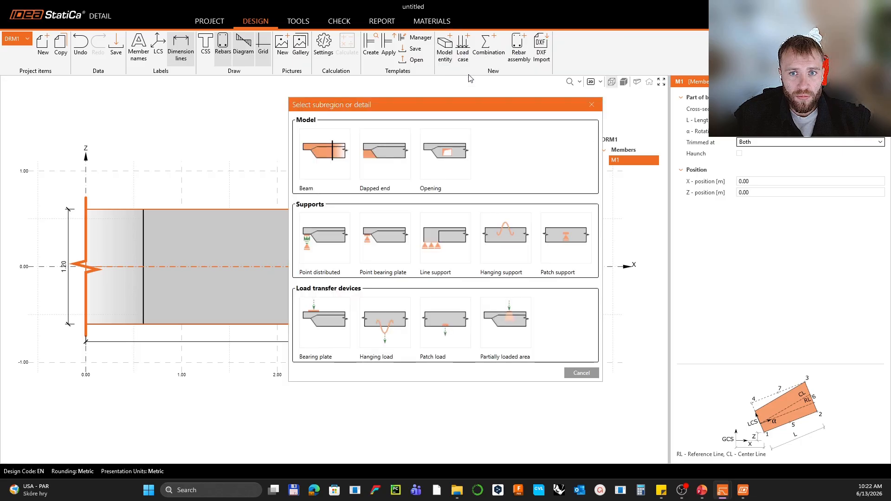
{"action": "left_click", "coordinate": [449, 147]}
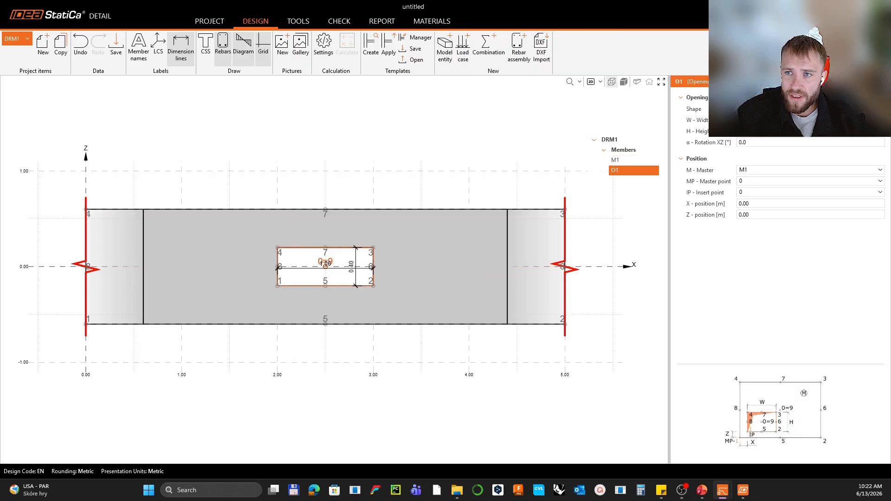
{"action": "left_click", "coordinate": [761, 109]}
{"action": "left_click", "coordinate": [754, 143]}
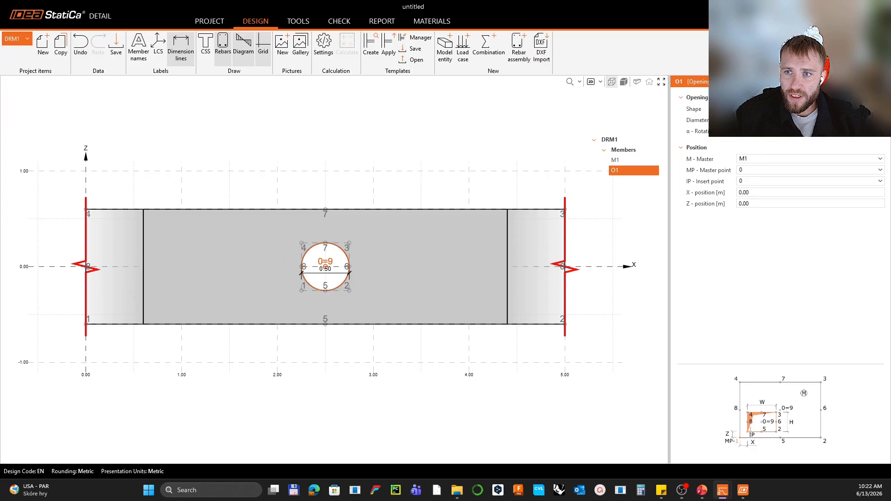
{"action": "type", "text": "0.7"}
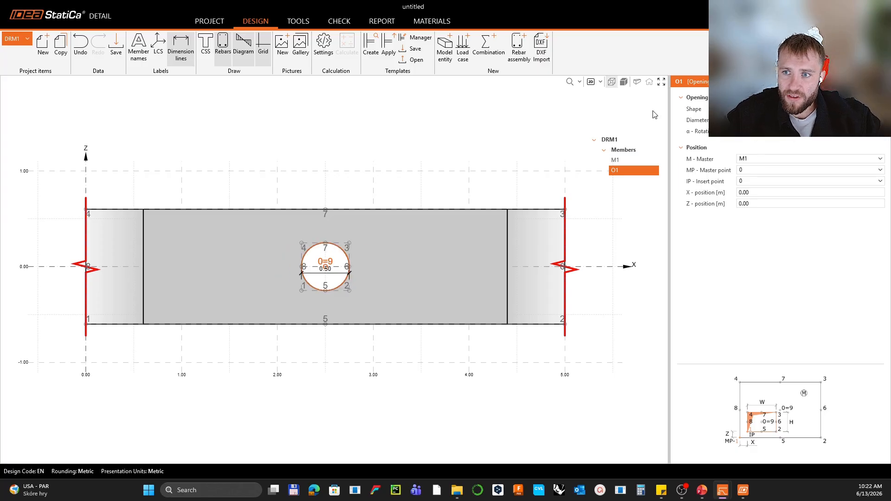
{"action": "key", "text": "Return"}
{"action": "middle_click_drag", "start_coordinate": [411, 257], "coordinate": [413, 242]}
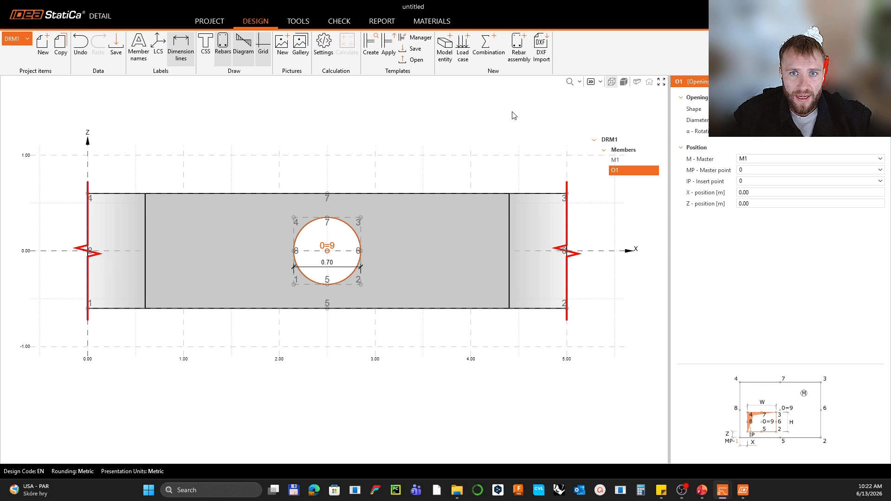
Step: Add a group of reinforcement bars to the beam and inspect it in an isometric 3D real view
{"action": "left_click", "coordinate": [518, 46]}
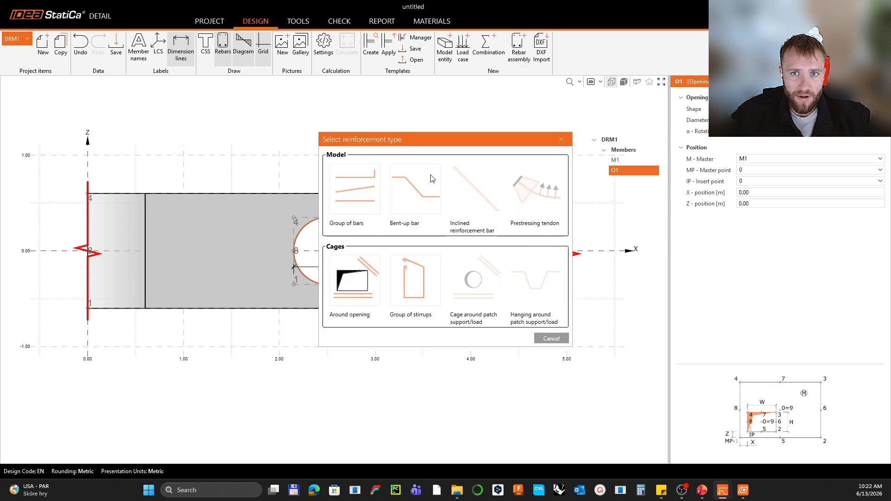
{"action": "left_click", "coordinate": [361, 184]}
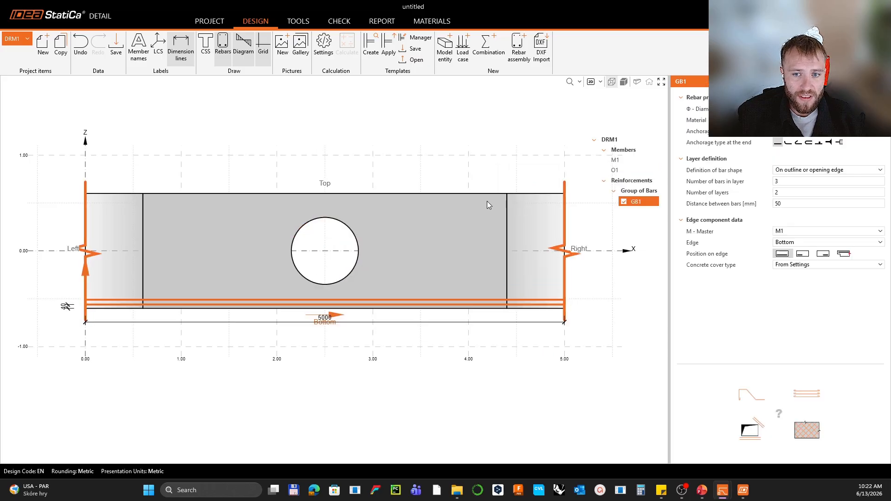
{"action": "left_click", "coordinate": [600, 82]}
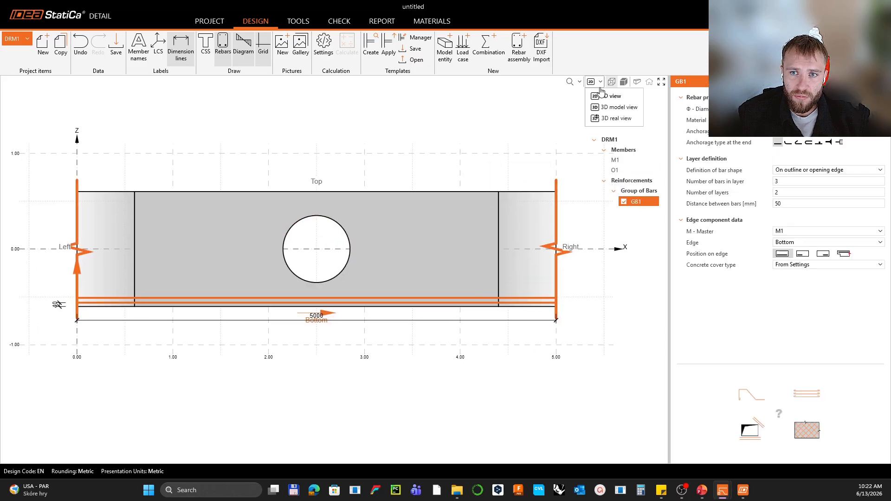
{"action": "left_click", "coordinate": [610, 118]}
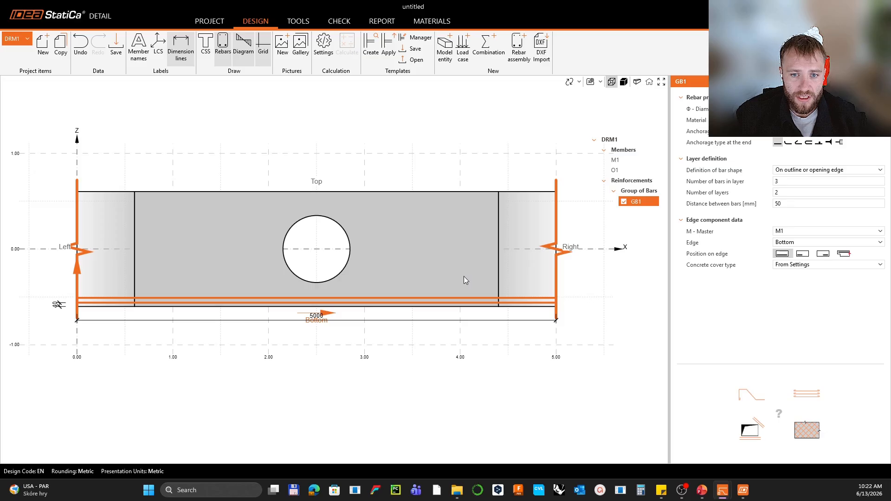
{"action": "left_click", "coordinate": [651, 83]}
{"action": "right_click_drag", "start_coordinate": [391, 290], "coordinate": [318, 307]}
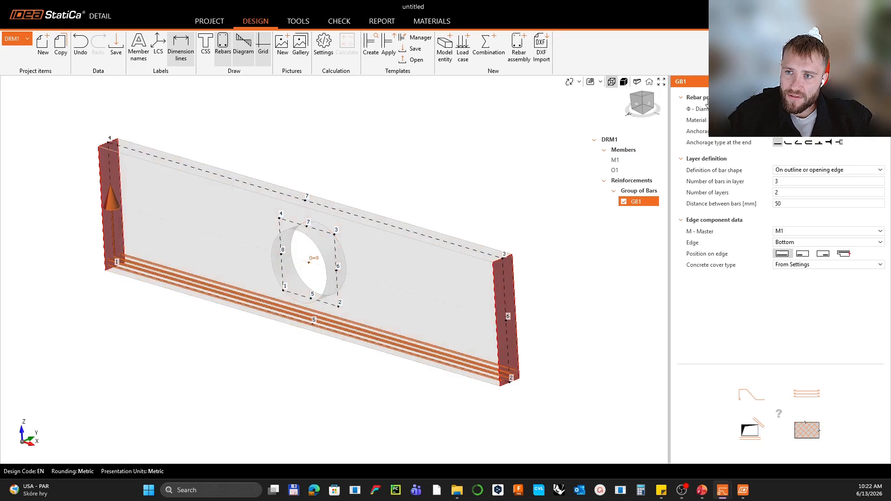
{"action": "right_click_drag", "start_coordinate": [451, 165], "coordinate": [445, 163]}
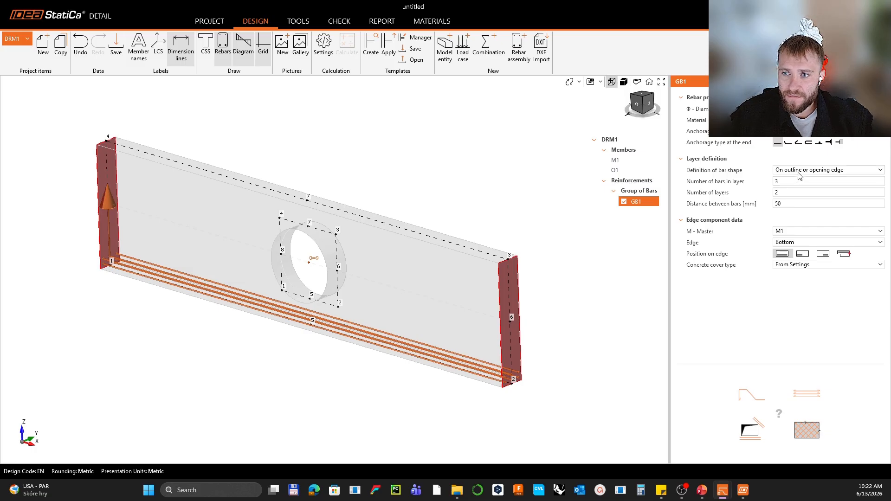
Step: Switch the bar group's concrete cover type to User value and set the cover to 40 mm
{"action": "left_click", "coordinate": [795, 265]}
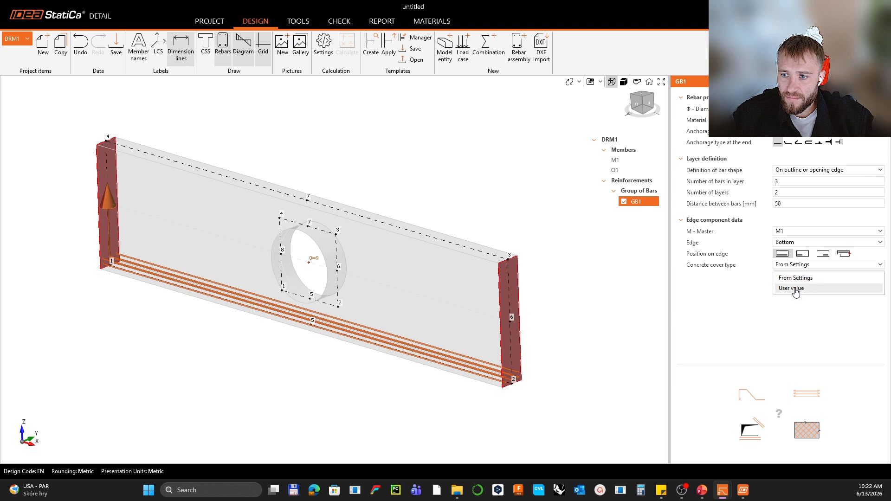
{"action": "left_click", "coordinate": [795, 288]}
{"action": "double_click", "coordinate": [795, 276]}
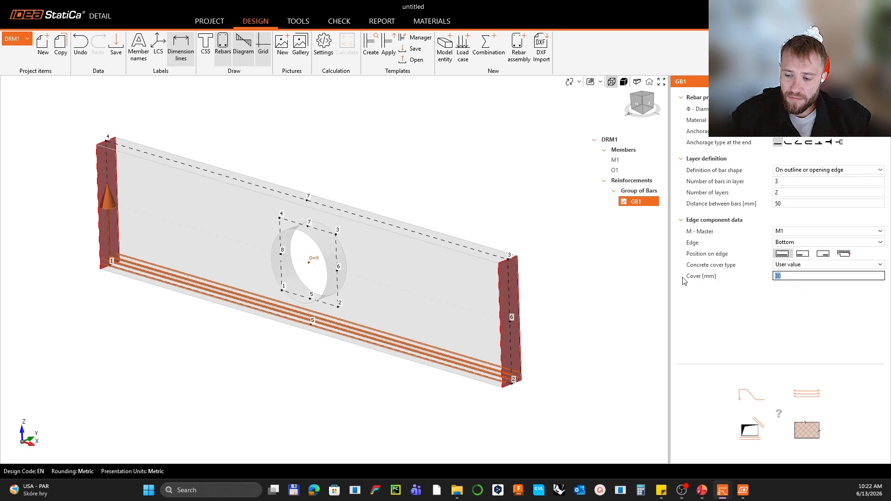
{"action": "type", "text": "40"}
{"action": "key", "text": "Return"}
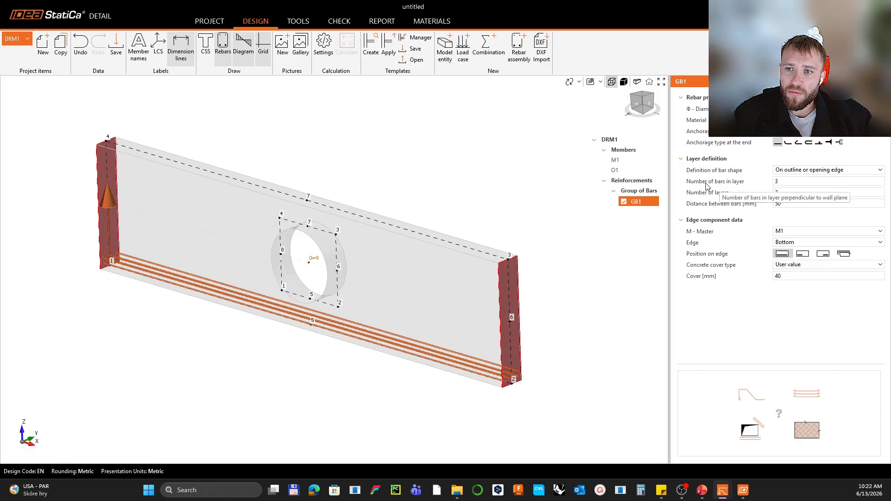
Step: Define the bar group with 2 bars per layer, 6 layers and a 220 mm distance between bars
{"action": "left_click", "coordinate": [742, 187]}
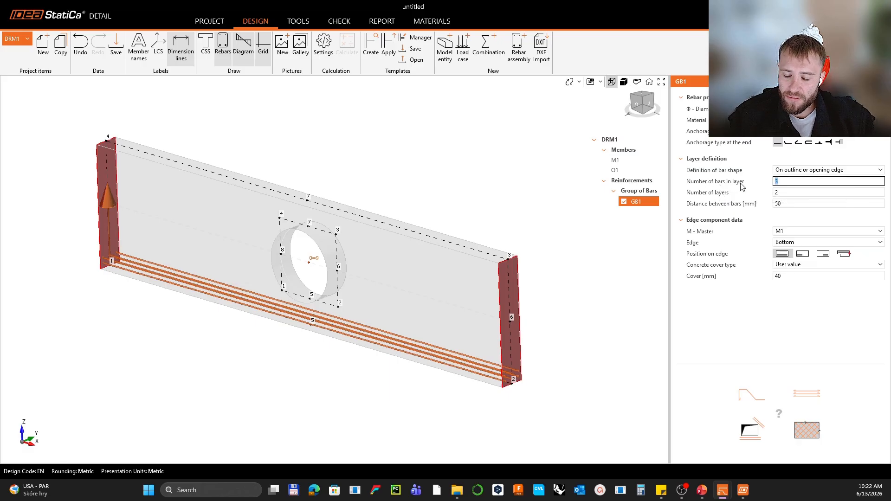
{"action": "type", "text": "2"}
{"action": "key", "text": "Tab"}
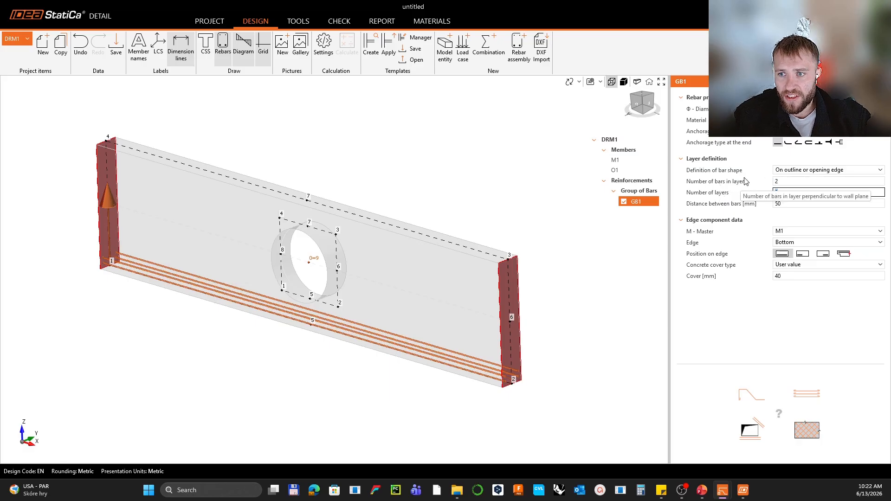
{"action": "key", "text": "Tab"}
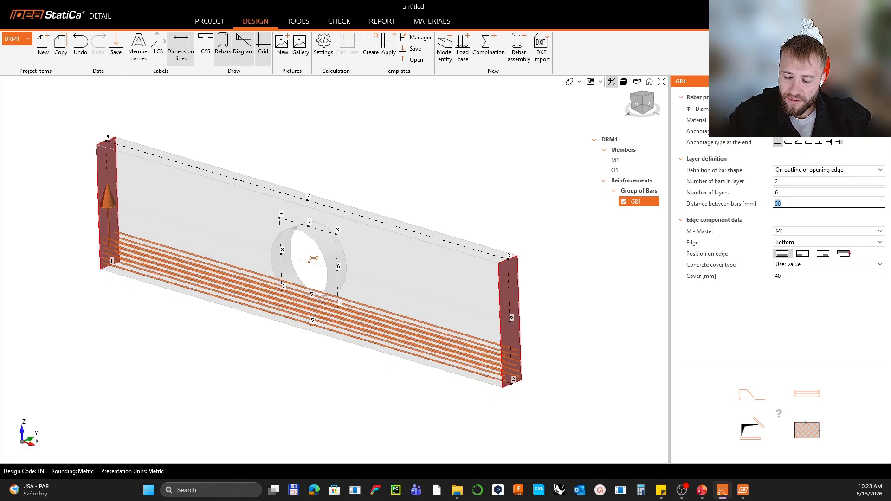
{"action": "type", "text": "220"}
{"action": "key", "text": "Tab"}
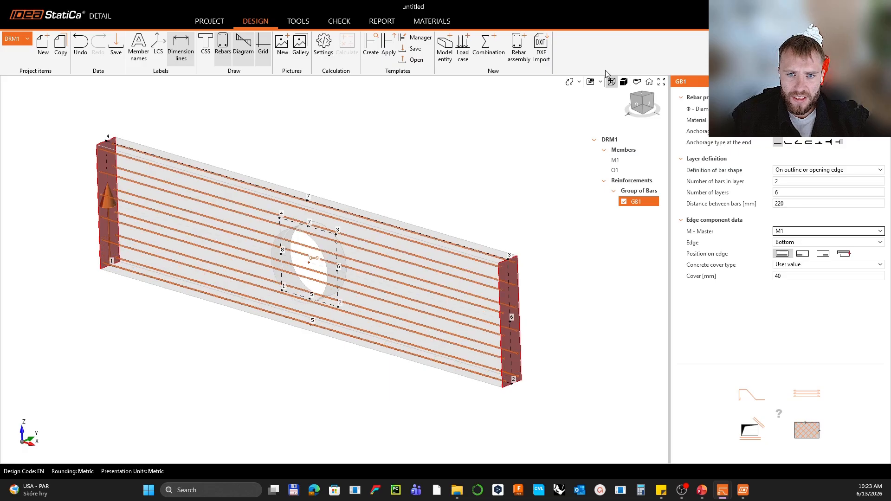
Step: Change the bar group's anchorage at both ends to the last available type and inspect the bars at the beam's end face
{"action": "left_click", "coordinate": [637, 107]}
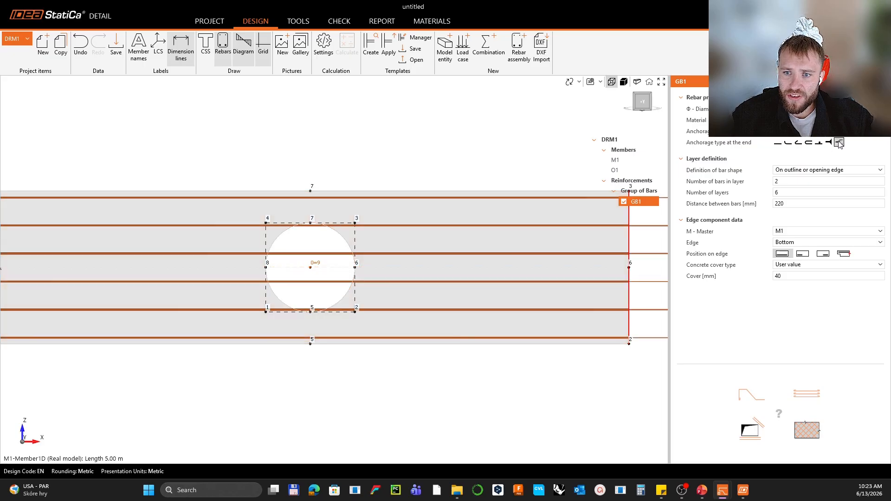
{"action": "scroll", "coordinate": [430, 227], "scroll_direction": "down", "scroll_amount": 4}
{"action": "right_click_drag", "start_coordinate": [430, 227], "coordinate": [386, 256]}
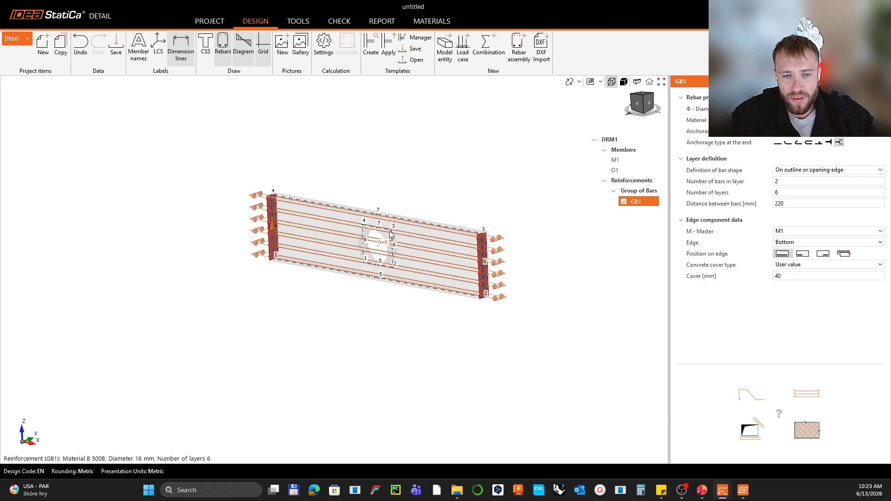
{"action": "scroll", "coordinate": [466, 252], "scroll_direction": "up", "scroll_amount": 5}
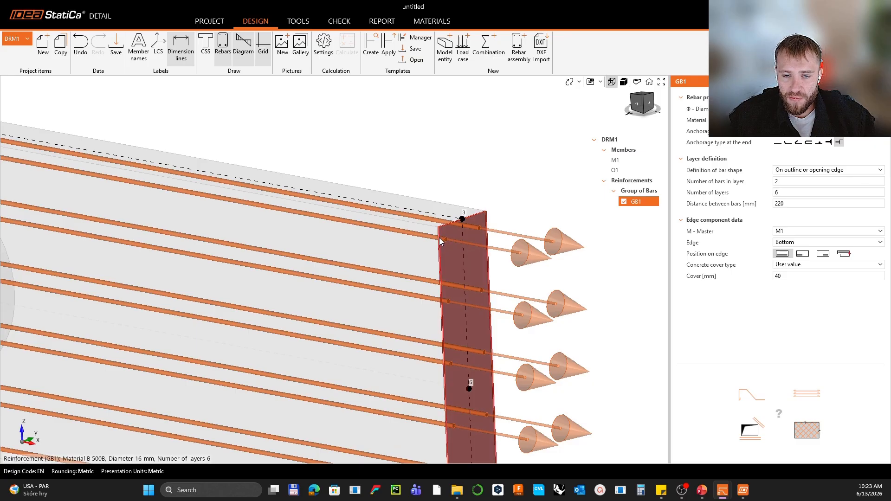
{"action": "scroll", "coordinate": [442, 239], "scroll_direction": "down", "scroll_amount": 2}
{"action": "scroll", "coordinate": [435, 226], "scroll_direction": "down", "scroll_amount": 4}
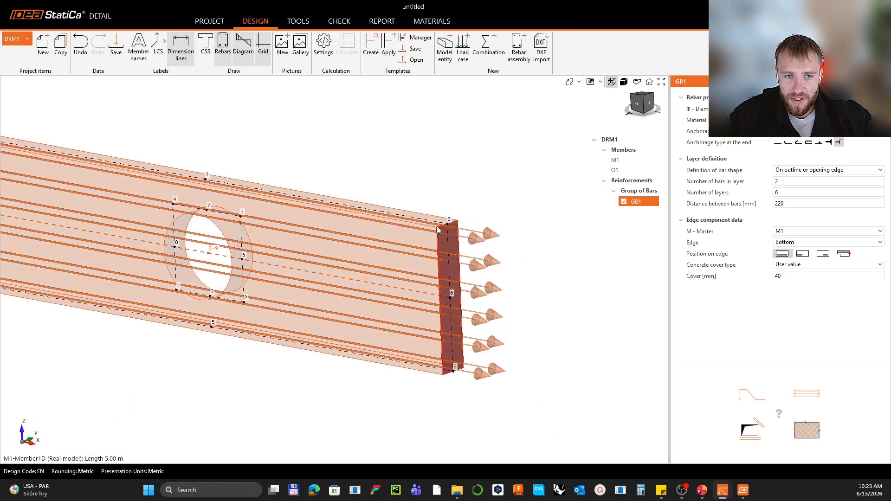
{"action": "middle_click_drag", "start_coordinate": [435, 225], "coordinate": [446, 224]}
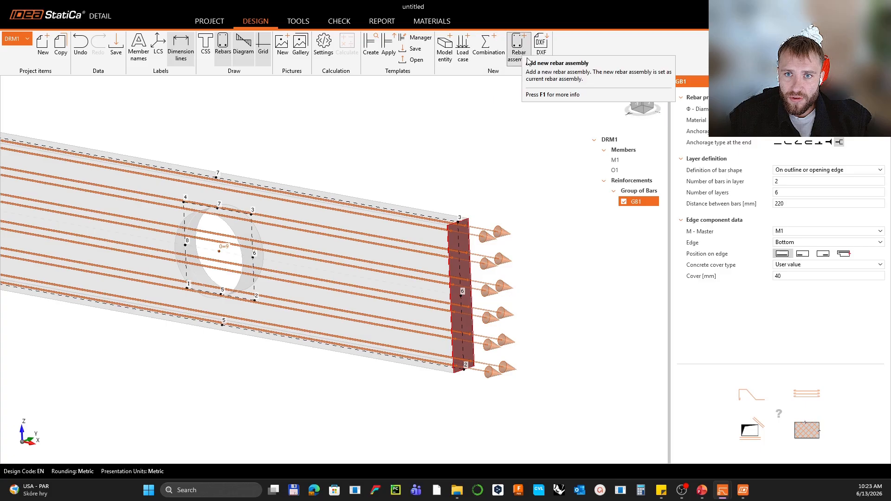
Step: Add a group of stirrups along the beam and return the model to the 2D view
{"action": "left_click", "coordinate": [520, 47]}
{"action": "left_click", "coordinate": [422, 285]}
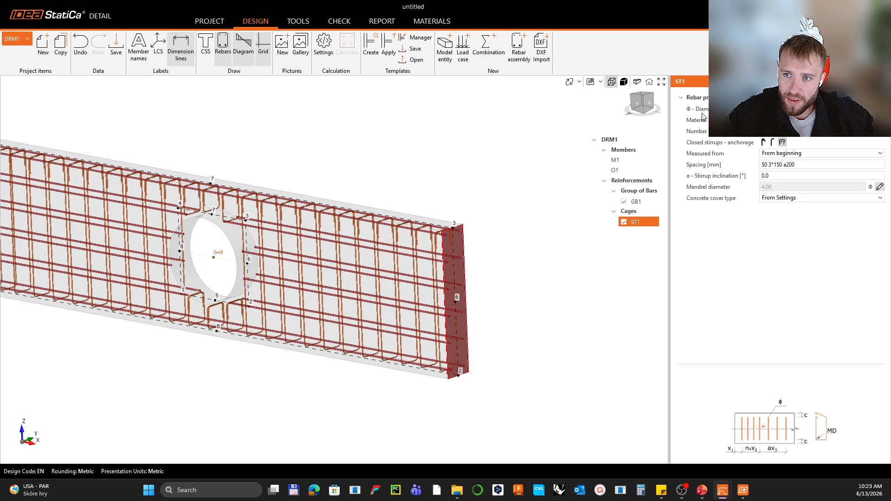
{"action": "left_click", "coordinate": [637, 108]}
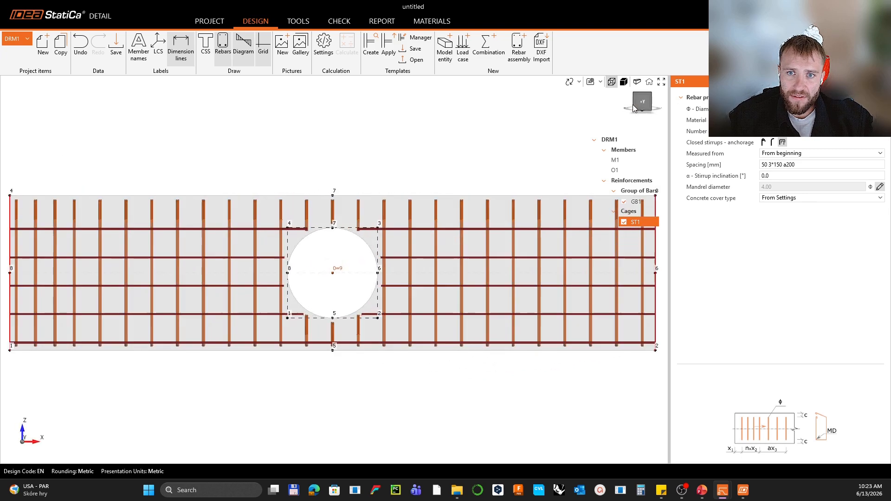
{"action": "left_click", "coordinate": [598, 82]}
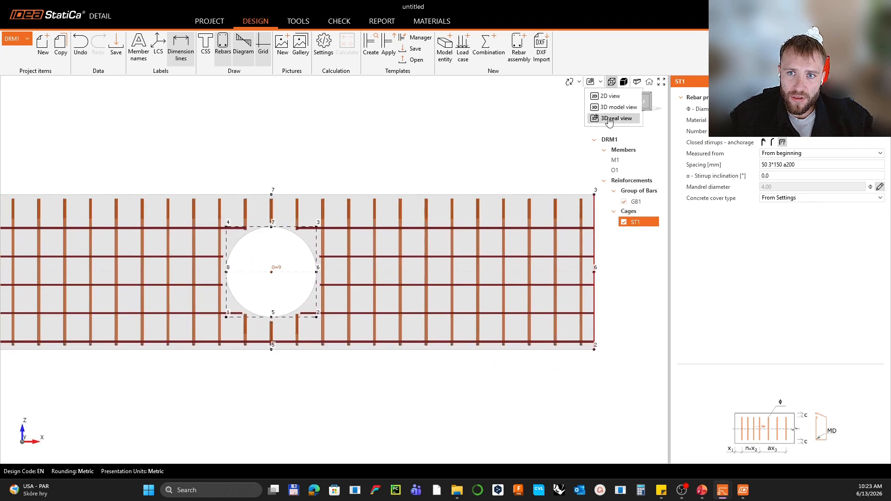
{"action": "left_click", "coordinate": [608, 96]}
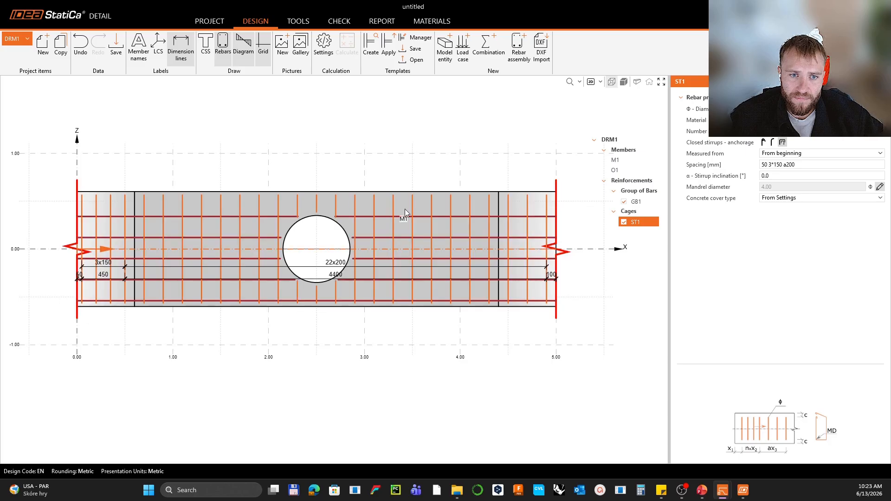
Step: Try single stirrup spacing values of 300 mm and 50 mm
{"action": "left_click", "coordinate": [803, 165]}
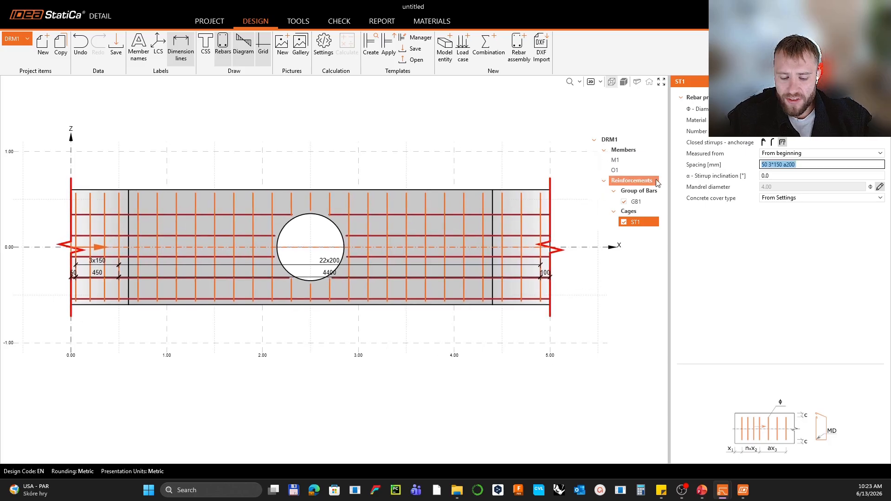
{"action": "type", "text": "300"}
{"action": "key", "text": "Tab"}
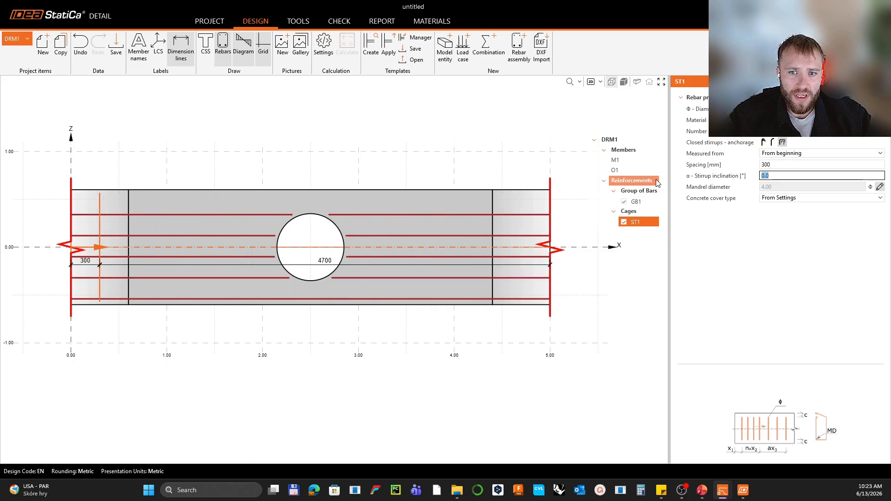
{"action": "left_click", "coordinate": [783, 164]}
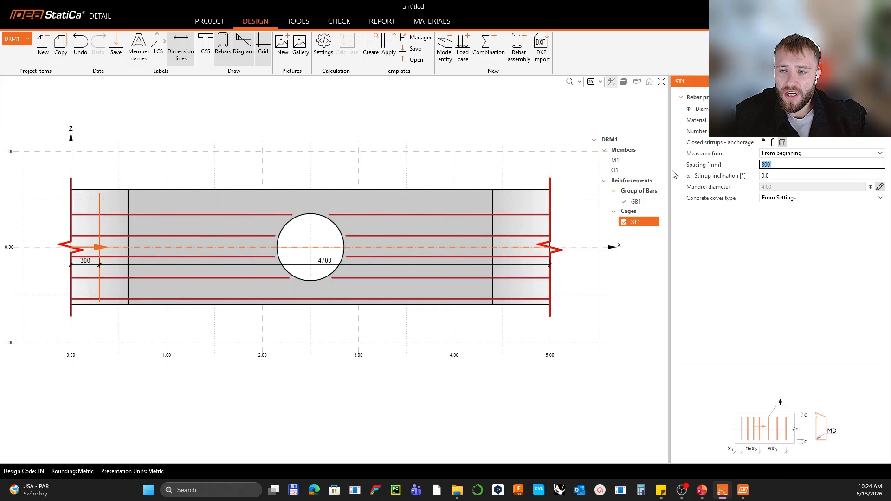
{"action": "type", "text": "50"}
{"action": "key", "text": "Tab"}
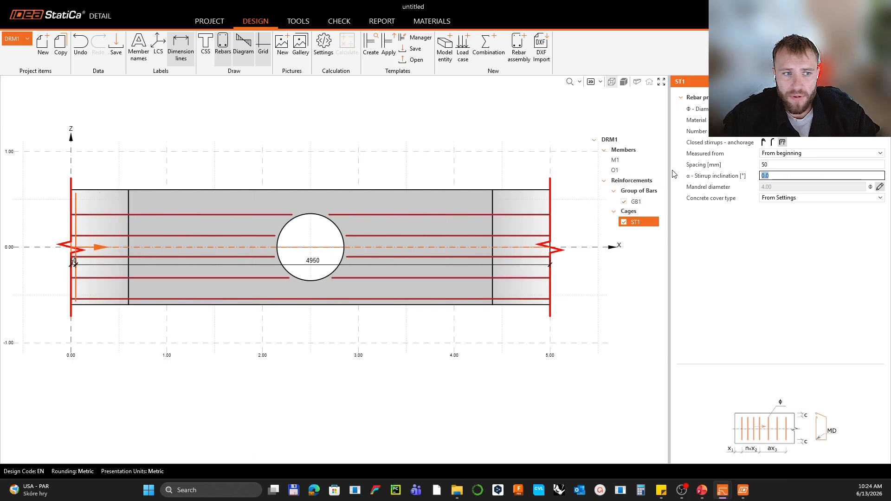
Step: Set the stirrup spacing to "50 a300" along the beam
{"action": "left_click", "coordinate": [770, 165]}
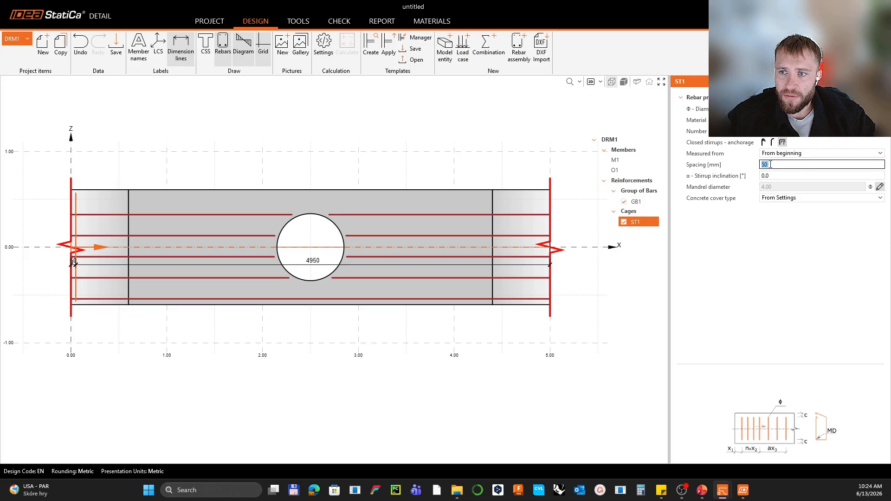
{"action": "key", "text": "BackSpace"}
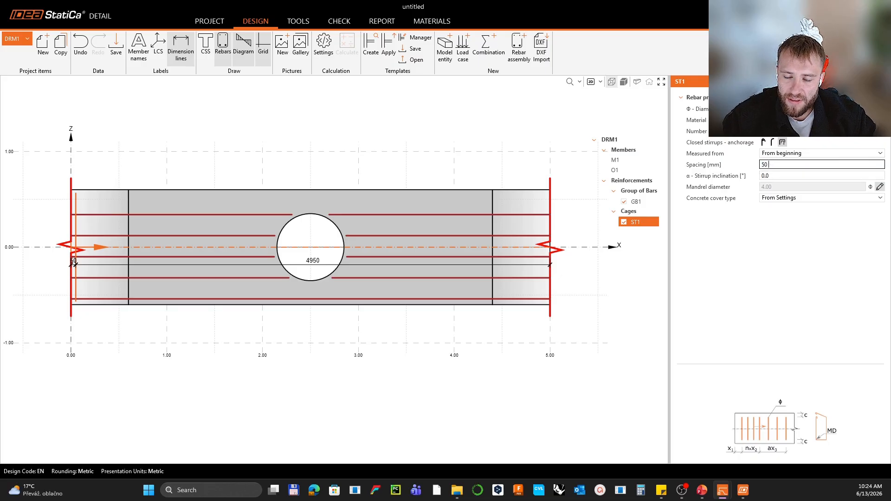
{"action": "type", "text": "50 a300"}
{"action": "key", "text": "Tab"}
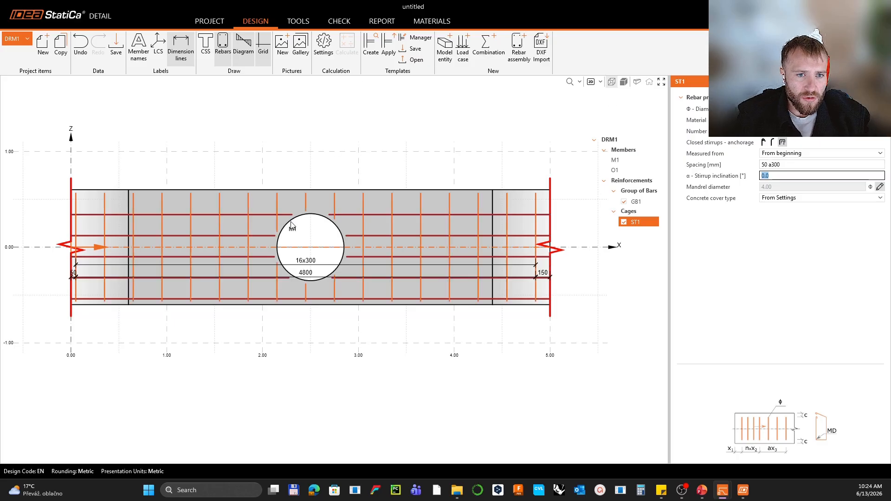
Step: Try a stirrup spacing of "85 a300" to shift the stirrups relative to the circular opening
{"action": "scroll", "coordinate": [301, 224], "scroll_direction": "up", "scroll_amount": 2}
{"action": "middle_click_drag", "start_coordinate": [315, 200], "coordinate": [357, 200]}
{"action": "scroll", "coordinate": [357, 200], "scroll_direction": "up", "scroll_amount": 1}
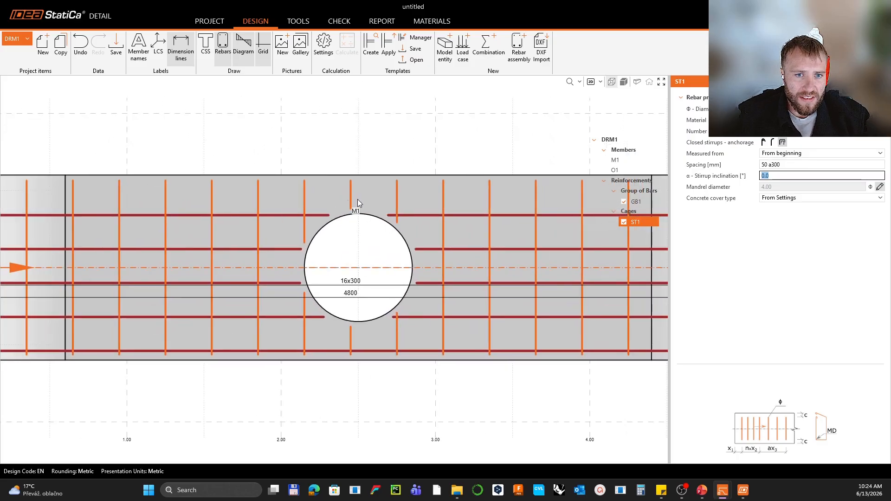
{"action": "scroll", "coordinate": [352, 205], "scroll_direction": "down", "scroll_amount": 2}
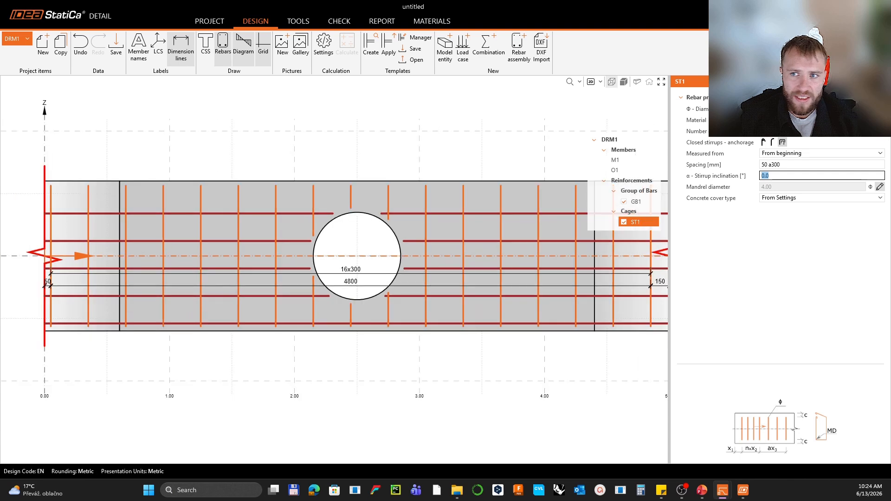
{"action": "double_click", "coordinate": [765, 165]}
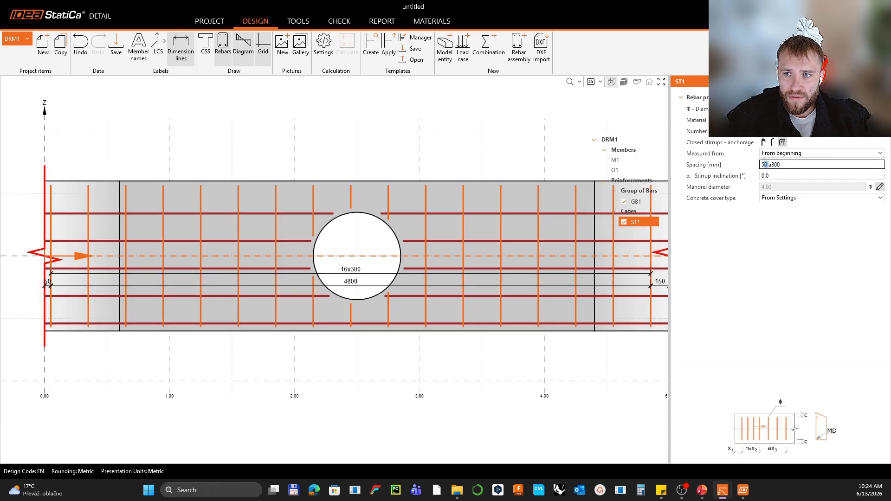
{"action": "type", "text": "85"}
{"action": "key", "text": "Tab"}
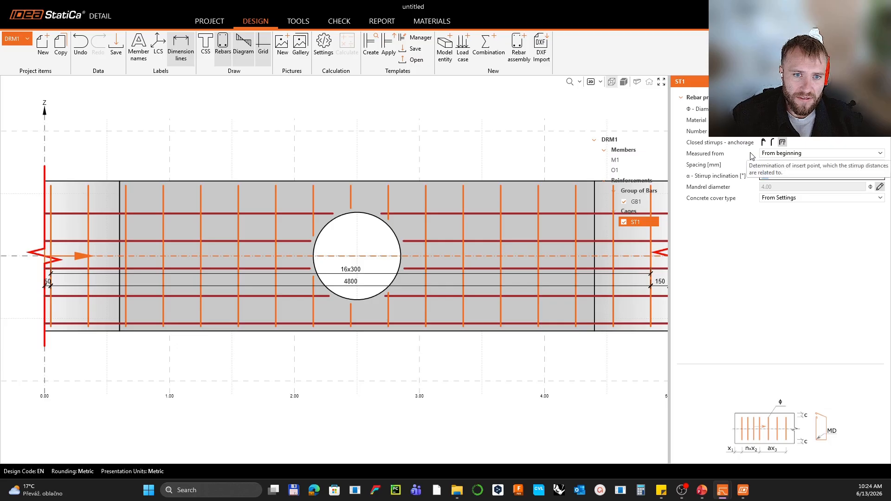
{"action": "double_click", "coordinate": [771, 165]}
{"action": "type", "text": "50 300"}
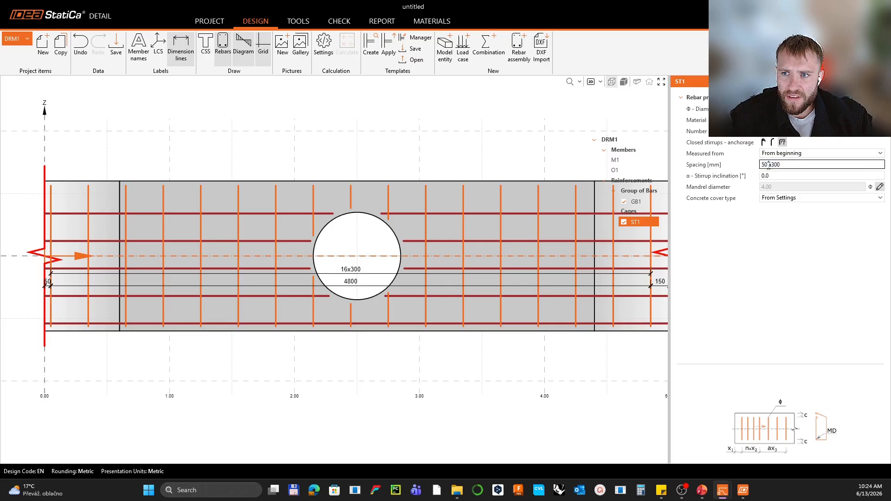
{"action": "double_click", "coordinate": [767, 164]}
{"action": "type", "text": "85"}
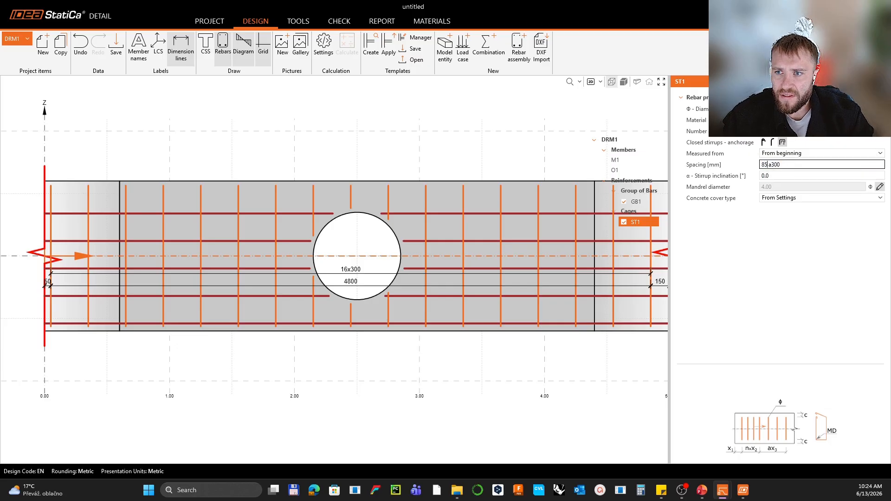
{"action": "key", "text": "Tab"}
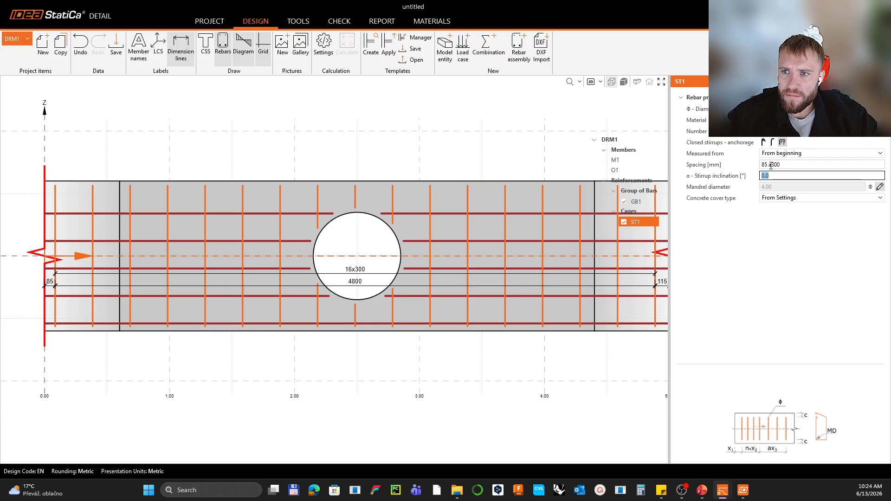
Step: Set the stirrup spacing to "95 a300" along the beam
{"action": "left_click", "coordinate": [767, 164]}
{"action": "key", "text": "BackSpace"}
{"action": "key", "text": "BackSpace"}
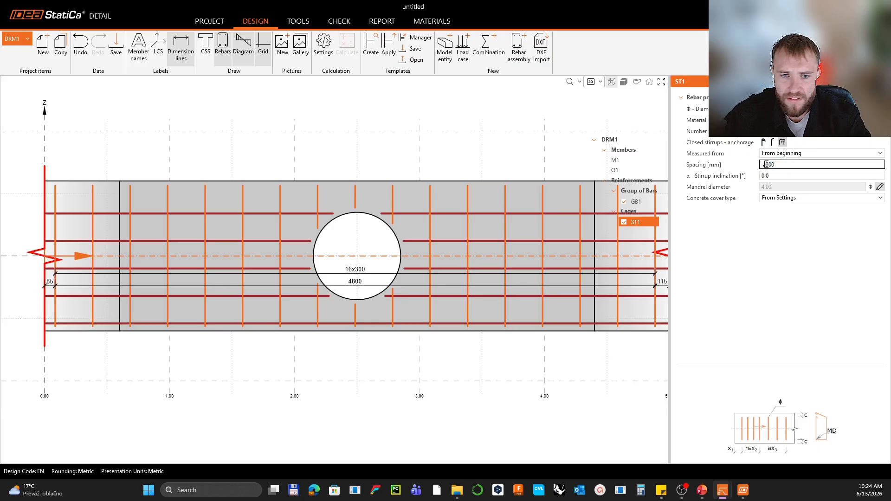
{"action": "type", "text": "95"}
{"action": "key", "text": "Tab"}
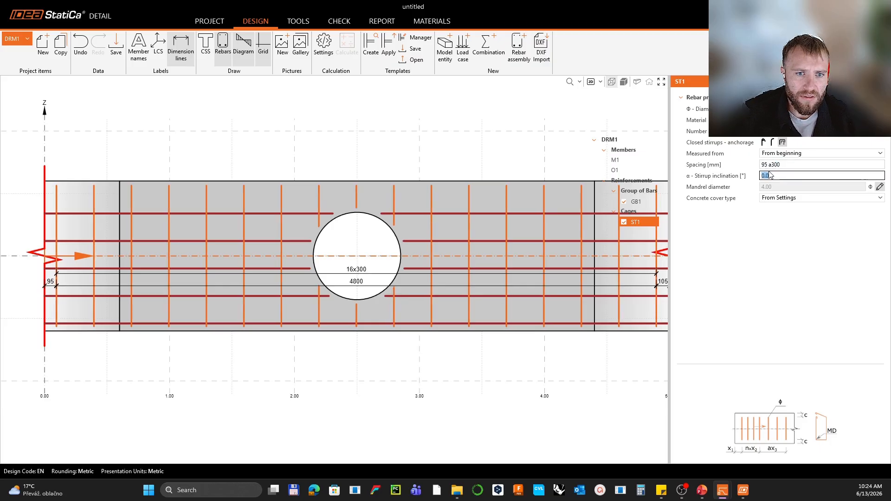
{"action": "scroll", "coordinate": [284, 196], "scroll_direction": "down", "scroll_amount": 1}
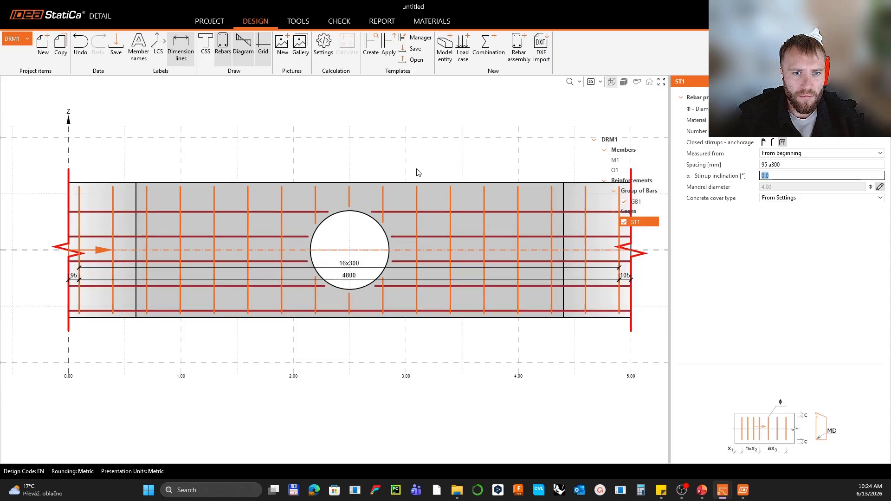
{"action": "middle_click_drag", "start_coordinate": [438, 178], "coordinate": [416, 183]}
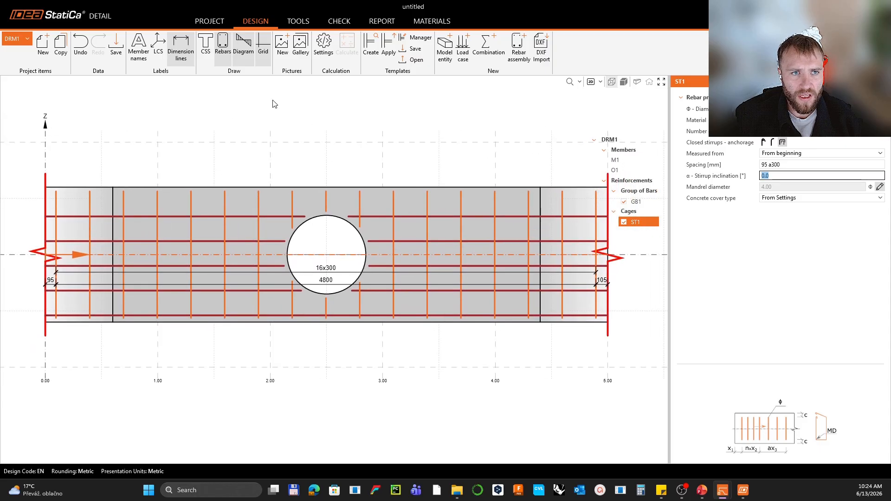
Step: Save the project as fasd in the Downloads folder
{"action": "left_click", "coordinate": [112, 49]}
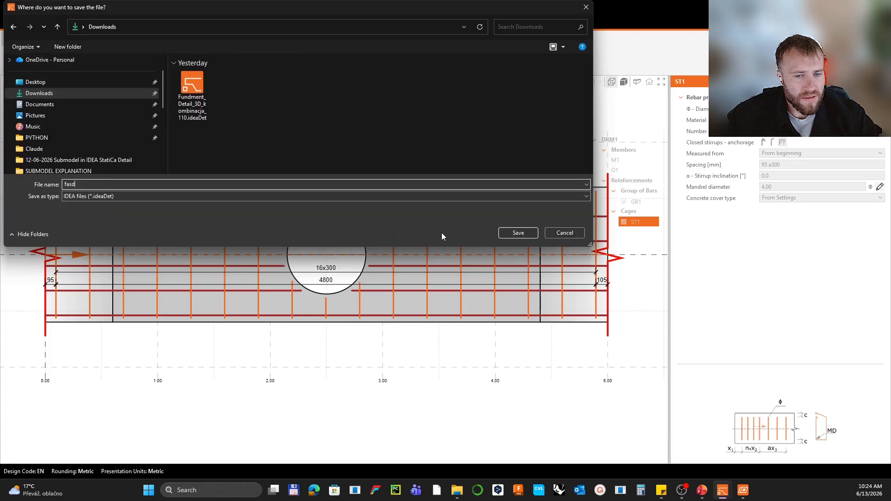
{"action": "left_click", "coordinate": [519, 234]}
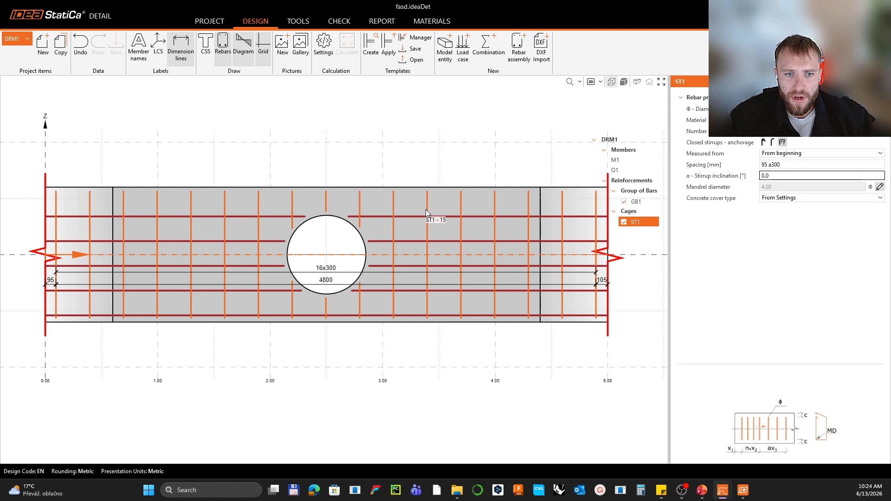
{"action": "scroll", "coordinate": [418, 227], "scroll_direction": "down", "scroll_amount": 2}
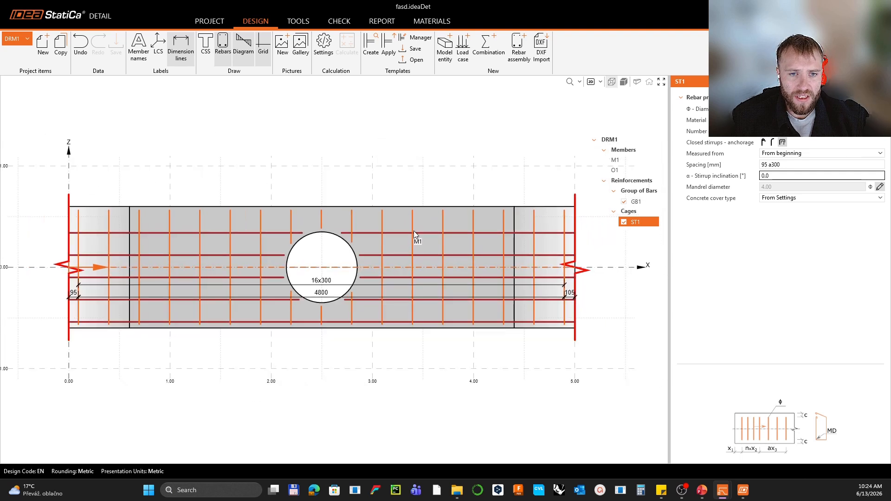
Step: Add an Around opening reinforcement cage to the circular opening and exclude its diagonal reinforcement
{"action": "left_click", "coordinate": [98, 232]}
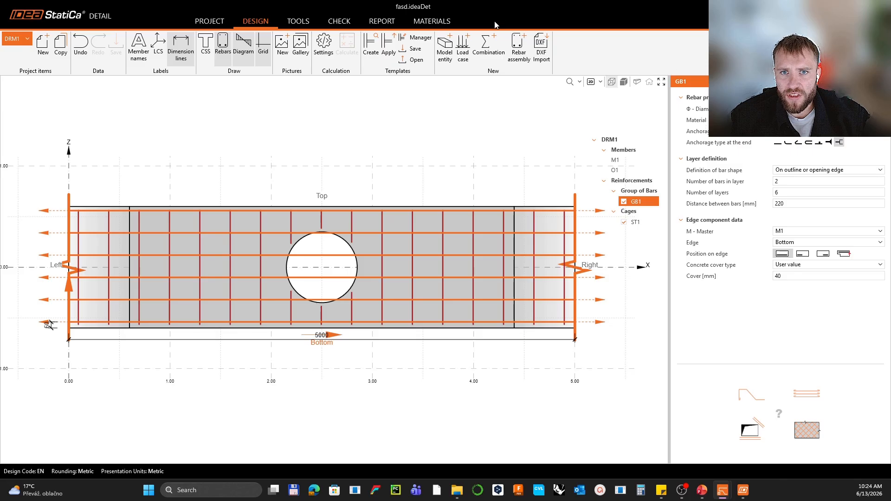
{"action": "left_click", "coordinate": [518, 47]}
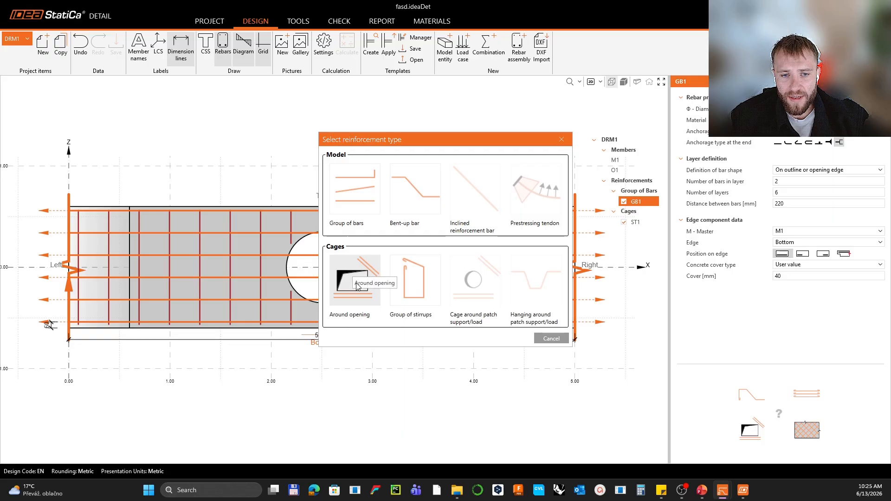
{"action": "left_click", "coordinate": [369, 276]}
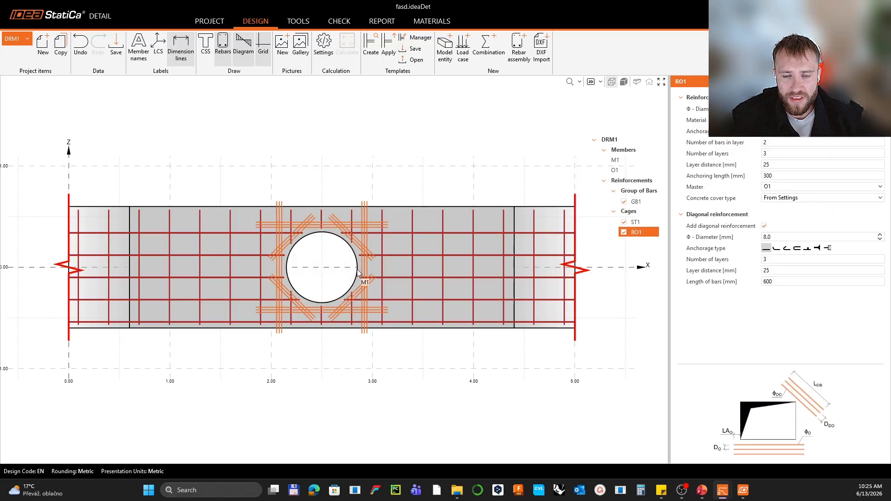
{"action": "left_click", "coordinate": [764, 226]}
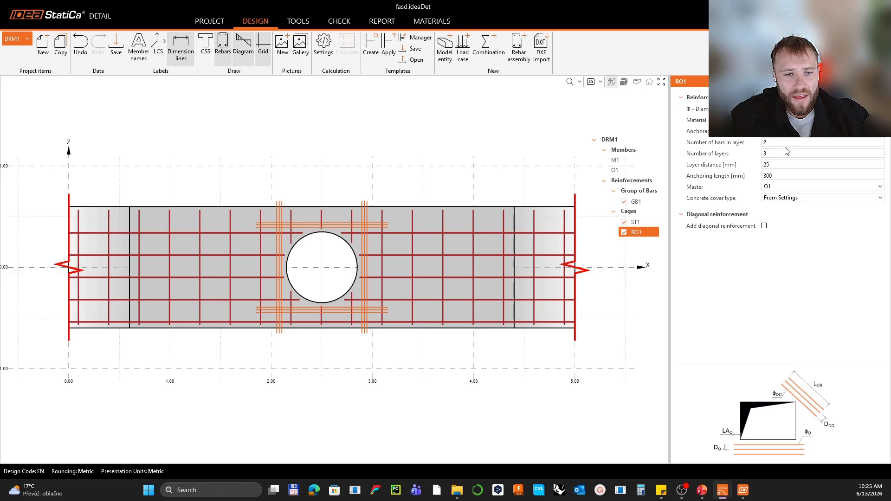
Step: Show the model in 3D and change the anchorage of the bars around the opening to bent ends
{"action": "left_click", "coordinate": [597, 82]}
{"action": "left_click", "coordinate": [608, 122]}
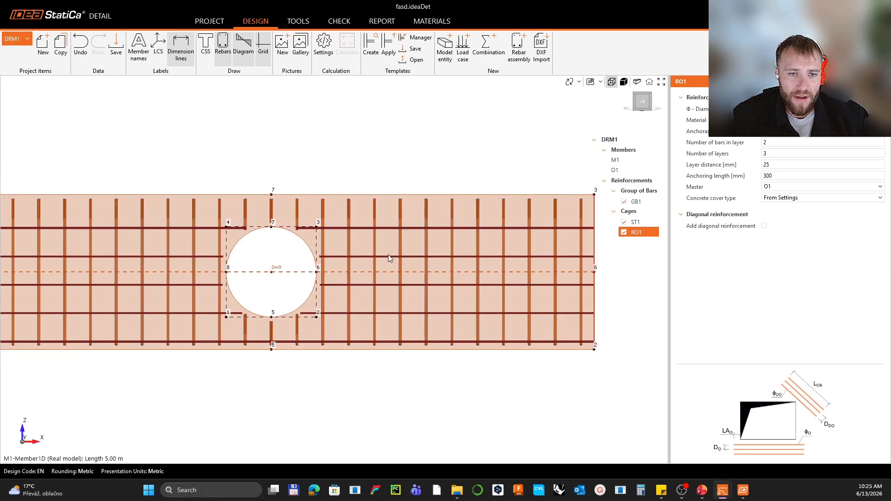
{"action": "middle_click_drag", "start_coordinate": [375, 279], "coordinate": [365, 279]}
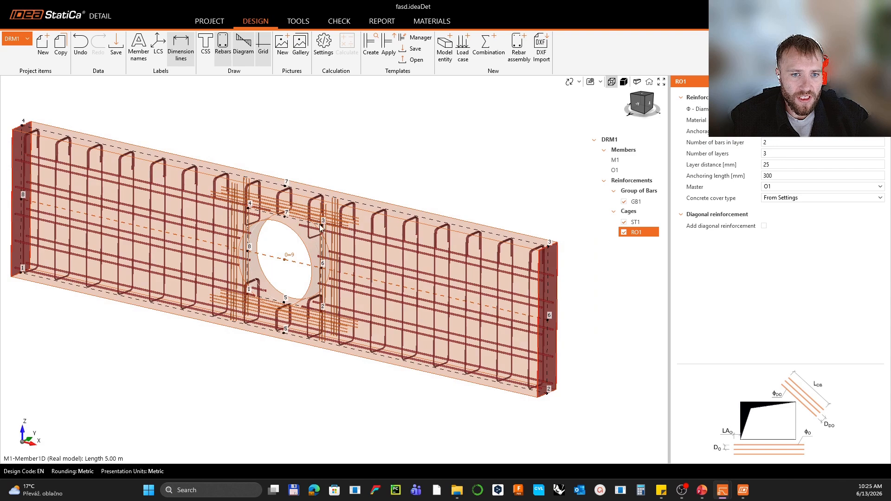
{"action": "scroll", "coordinate": [322, 217], "scroll_direction": "up", "scroll_amount": 4}
{"action": "middle_click_drag", "start_coordinate": [380, 216], "coordinate": [363, 223]}
{"action": "middle_click_drag", "start_coordinate": [375, 222], "coordinate": [377, 223]}
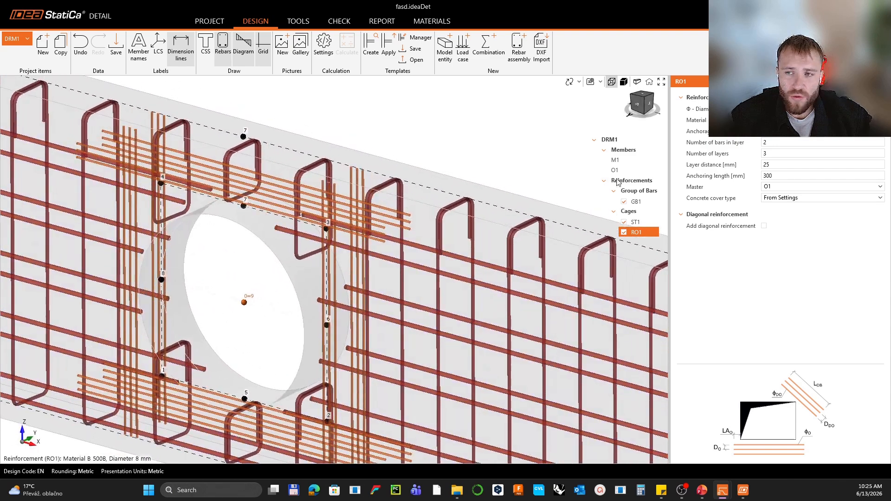
{"action": "left_click", "coordinate": [766, 131]}
{"action": "left_click", "coordinate": [763, 145]}
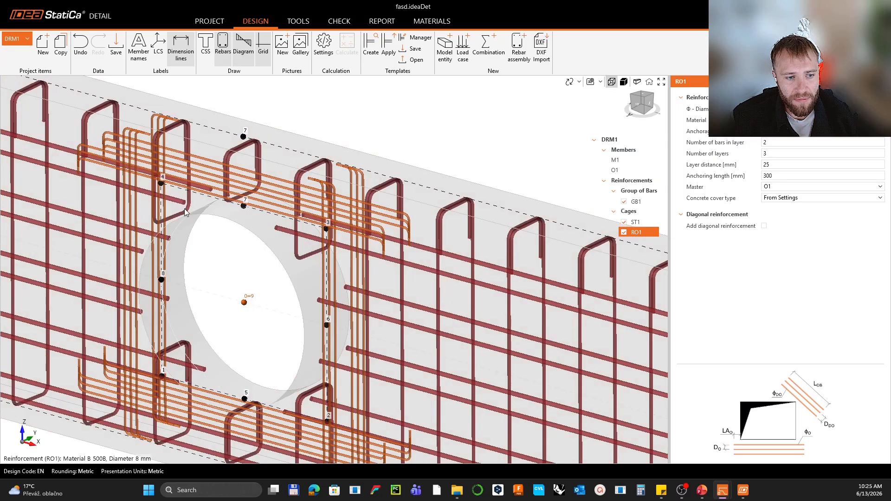
{"action": "scroll", "coordinate": [184, 212], "scroll_direction": "down", "scroll_amount": 2}
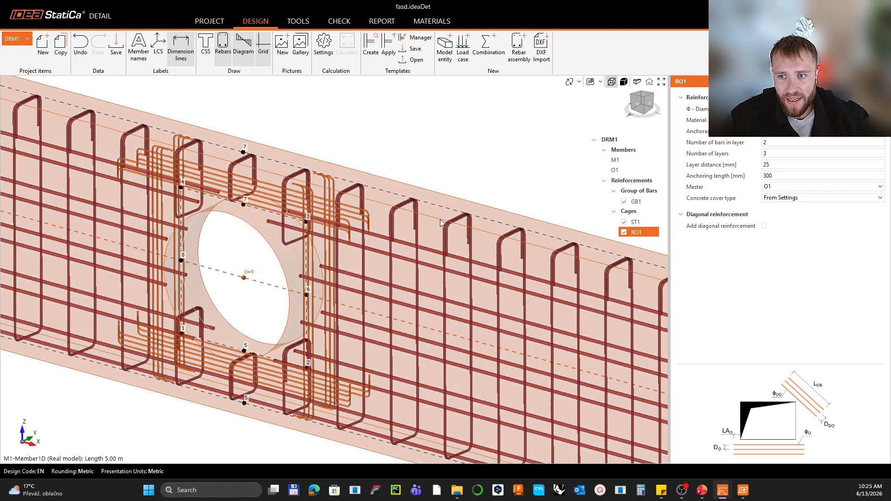
{"action": "scroll", "coordinate": [441, 223], "scroll_direction": "down", "scroll_amount": 5}
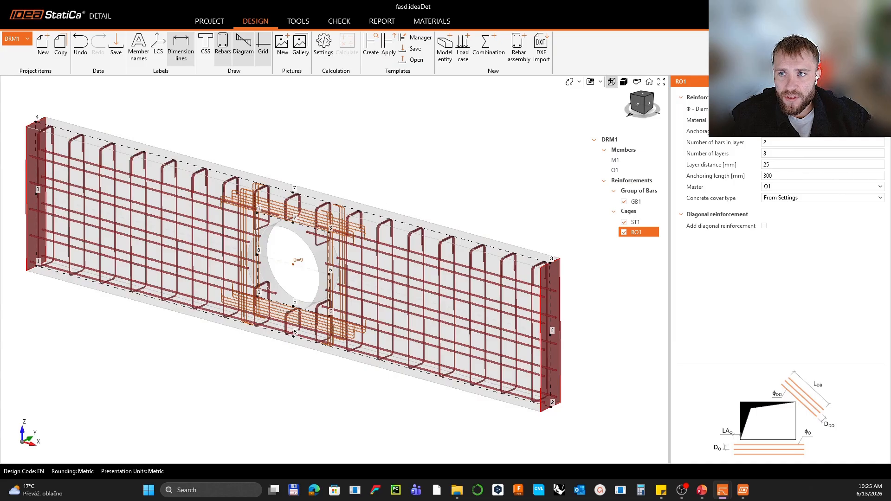
Step: View the beam from the front and set the anchoring length of the bars around the opening to 250 mm
{"action": "left_click", "coordinate": [638, 105]}
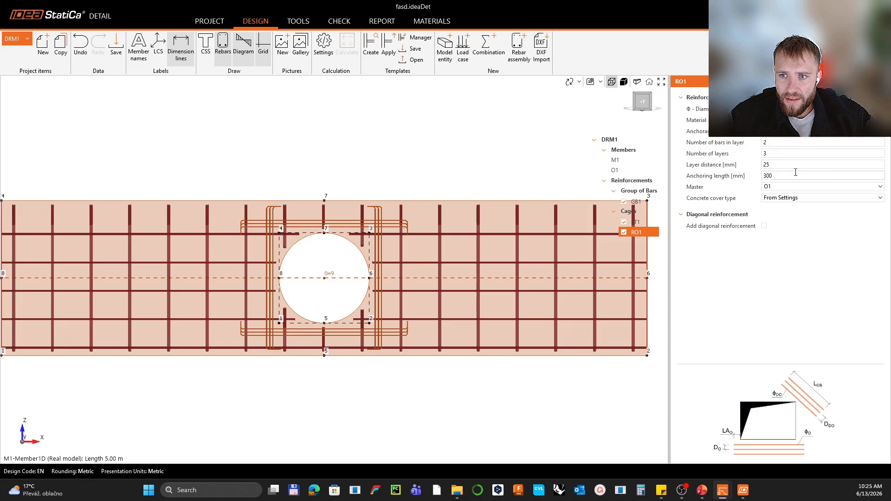
{"action": "left_click", "coordinate": [734, 177]}
{"action": "type", "text": "250"}
{"action": "key", "text": "Tab"}
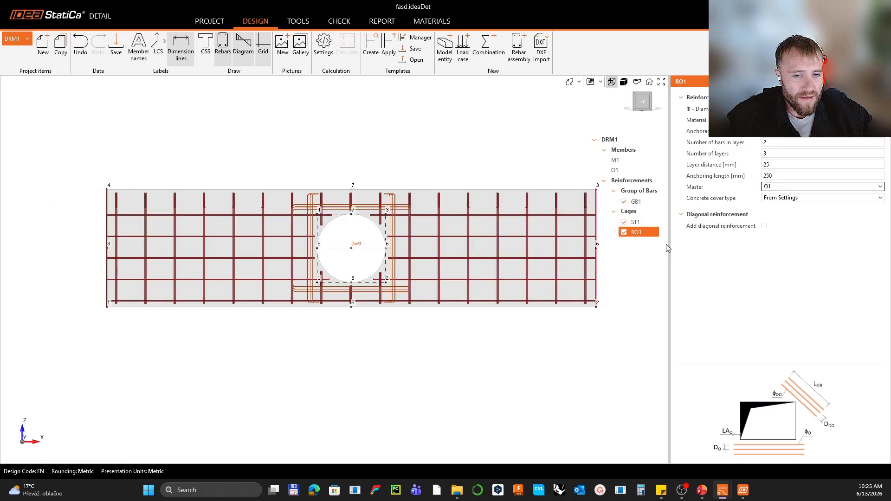
{"action": "middle_click_drag", "start_coordinate": [388, 158], "coordinate": [379, 156]}
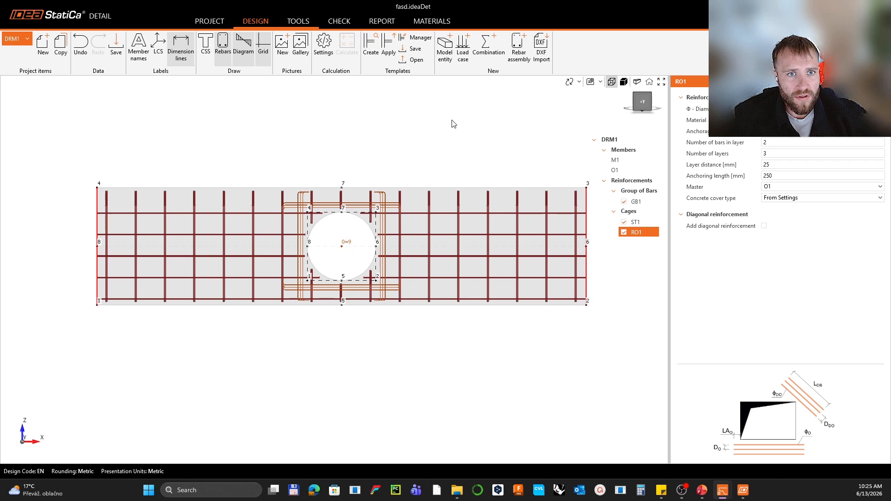
Step: Return the model to the 2D design view and add a load case
{"action": "left_click", "coordinate": [341, 22]}
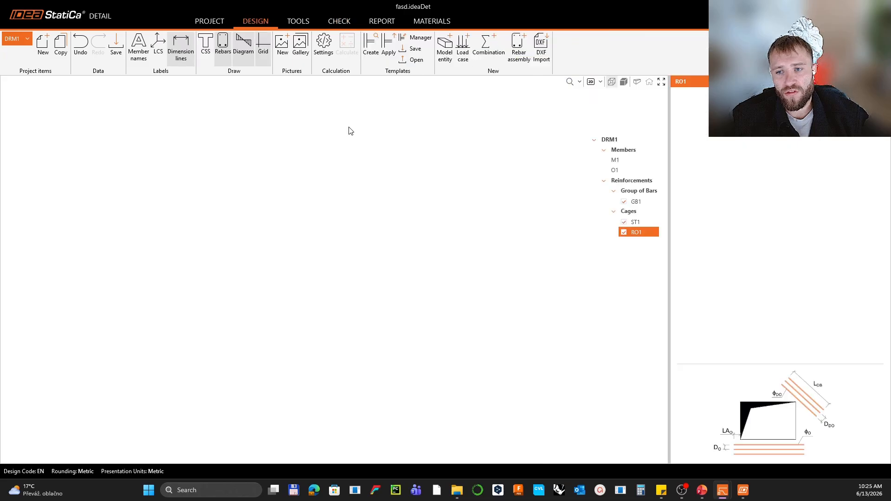
{"action": "middle_click_drag", "start_coordinate": [509, 216], "coordinate": [527, 210]}
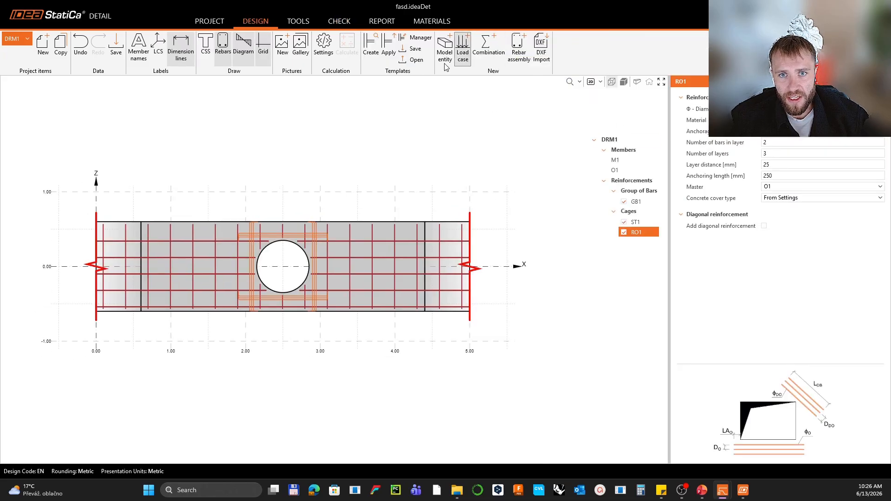
{"action": "left_click", "coordinate": [460, 65]}
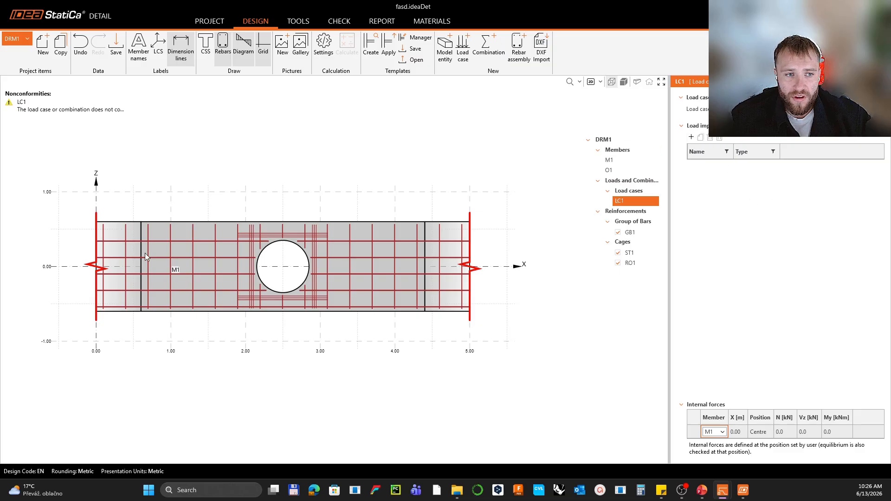
Step: Switch to the PowerPoint presentation to review the Submodel and Global Model slides, and return to IDEA StatiCa Detail
{"action": "left_click", "coordinate": [700, 491]}
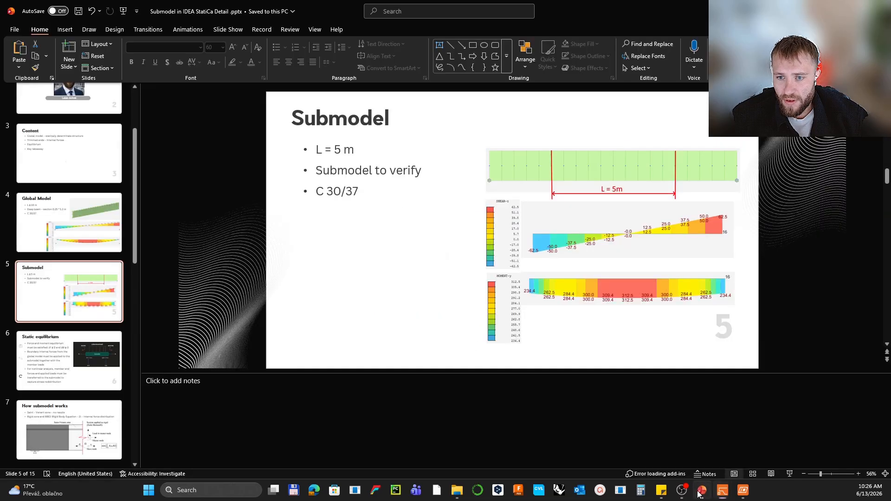
{"action": "scroll", "coordinate": [559, 262], "scroll_direction": "up", "scroll_amount": 2}
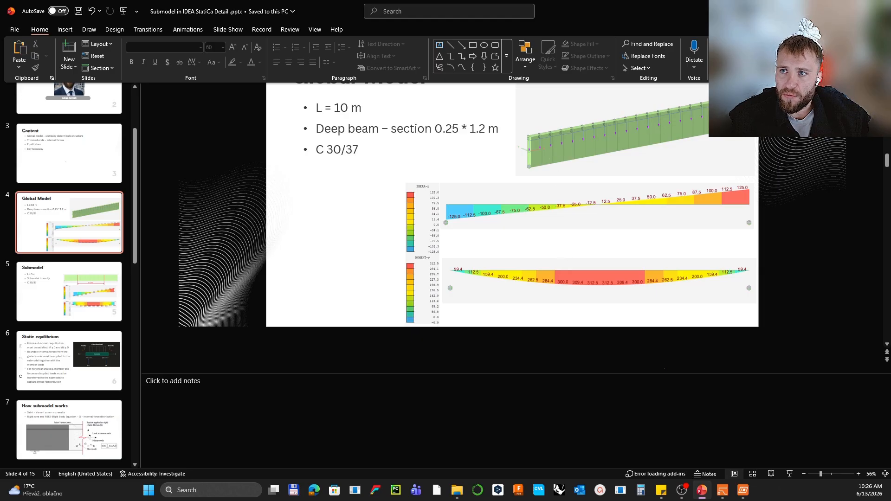
{"action": "key", "text": "alt+Tab"}
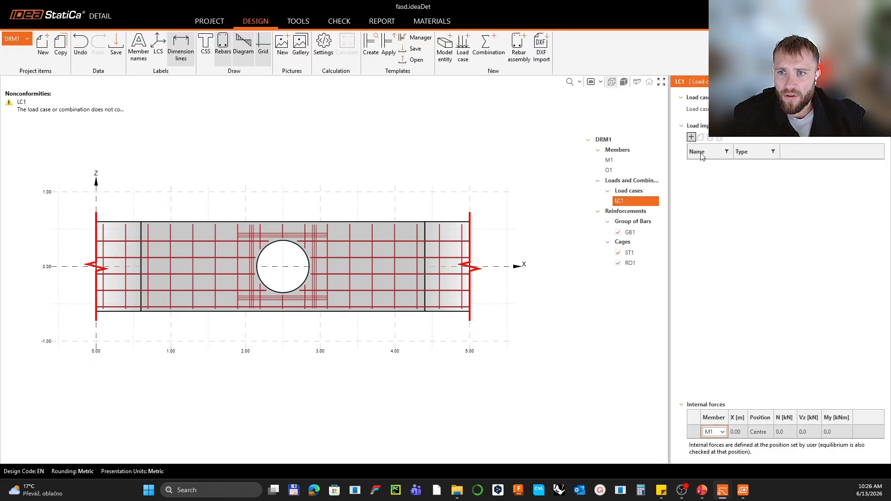
Step: Add a line load of -25 kN/m to the load case over the whole length of the beam's top edge
{"action": "left_click", "coordinate": [424, 242]}
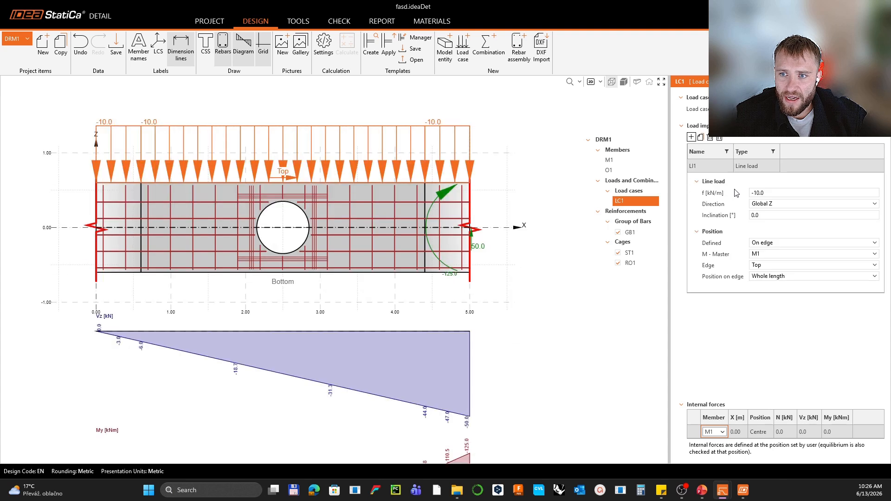
{"action": "left_click", "coordinate": [761, 193]}
{"action": "type", "text": "-25"}
{"action": "key", "text": "Tab"}
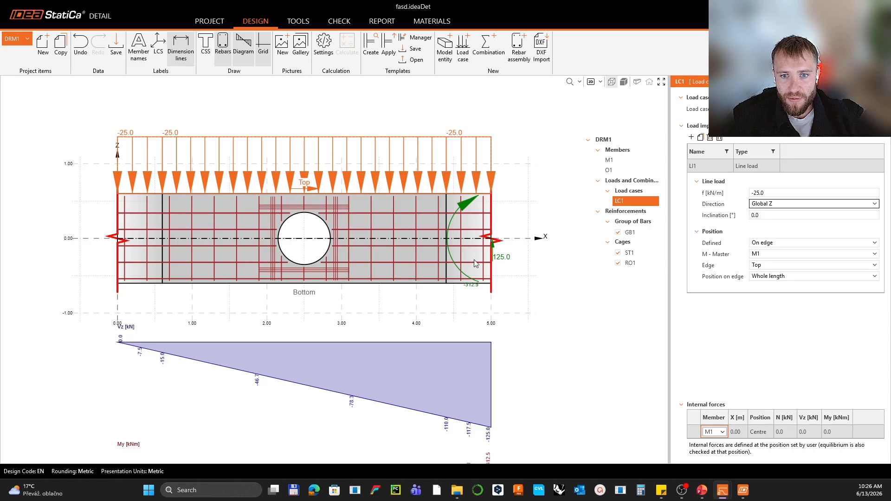
Step: Examine the load case's shear and moment diagrams and compare them with the Submodel slide in PowerPoint
{"action": "scroll", "coordinate": [453, 322], "scroll_direction": "down", "scroll_amount": 1}
{"action": "middle_click_drag", "start_coordinate": [475, 359], "coordinate": [502, 221]}
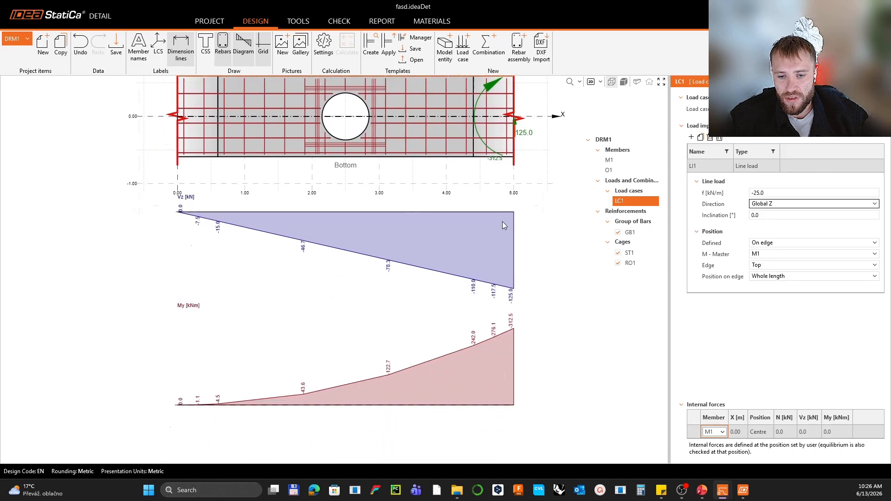
{"action": "mouse_move", "coordinate": [492, 187]}
{"action": "middle_mouse_down"}
{"action": "mouse_move", "coordinate": [491, 237]}
{"action": "mouse_move", "coordinate": [462, 237]}
{"action": "middle_mouse_up"}
{"action": "middle_click_drag", "start_coordinate": [442, 173], "coordinate": [463, 188]}
{"action": "scroll", "coordinate": [453, 207], "scroll_direction": "down", "scroll_amount": 1}
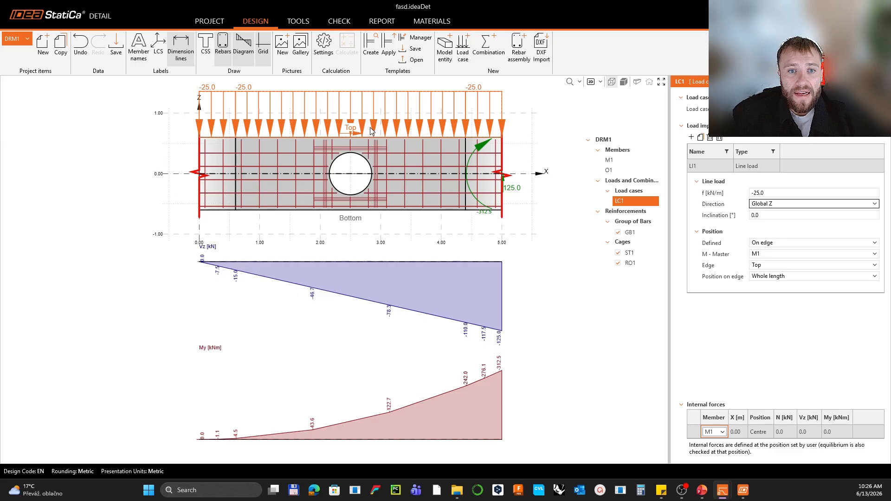
{"action": "left_click", "coordinate": [702, 484]}
{"action": "scroll", "coordinate": [550, 209], "scroll_direction": "down", "scroll_amount": 1}
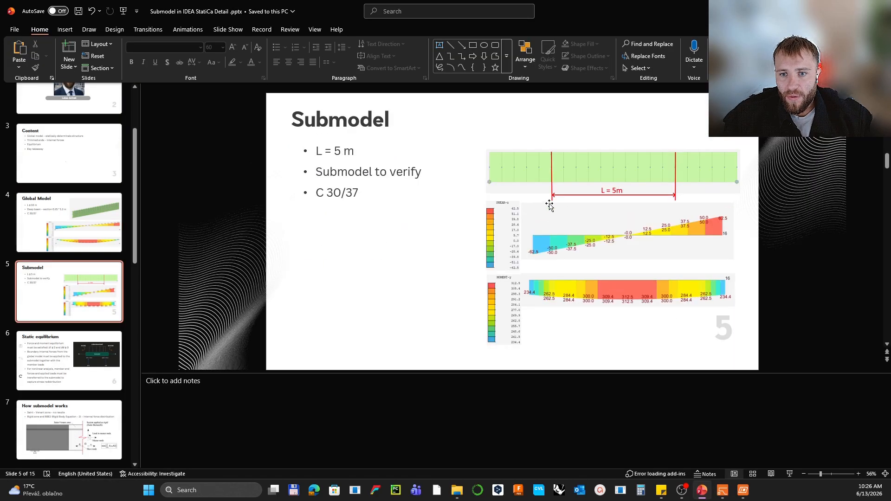
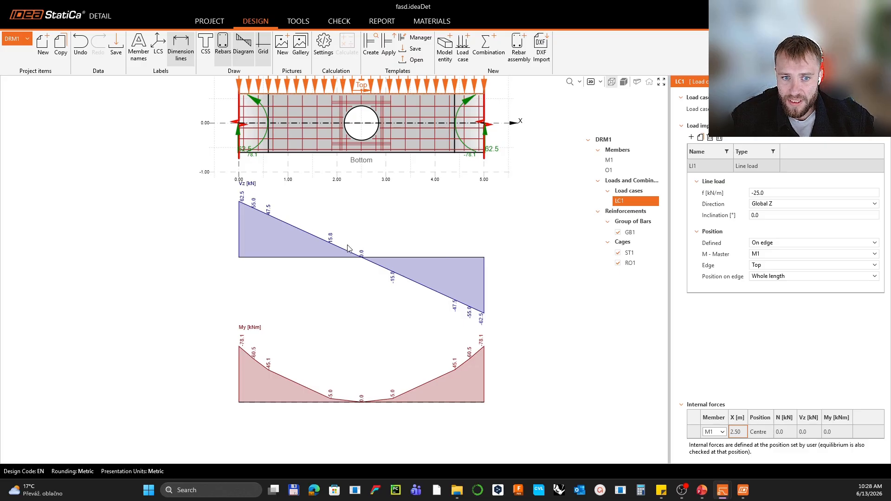
Step: Set the internal force My to 312.5 kNm at X = 2.50 m and compare the diagrams with the PowerPoint Submodel slide
{"action": "left_click", "coordinate": [844, 431]}
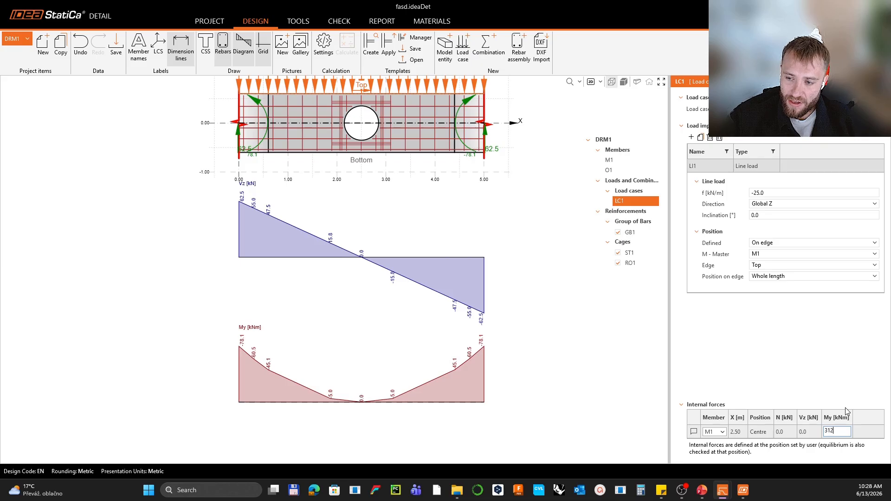
{"action": "key", "text": "Return"}
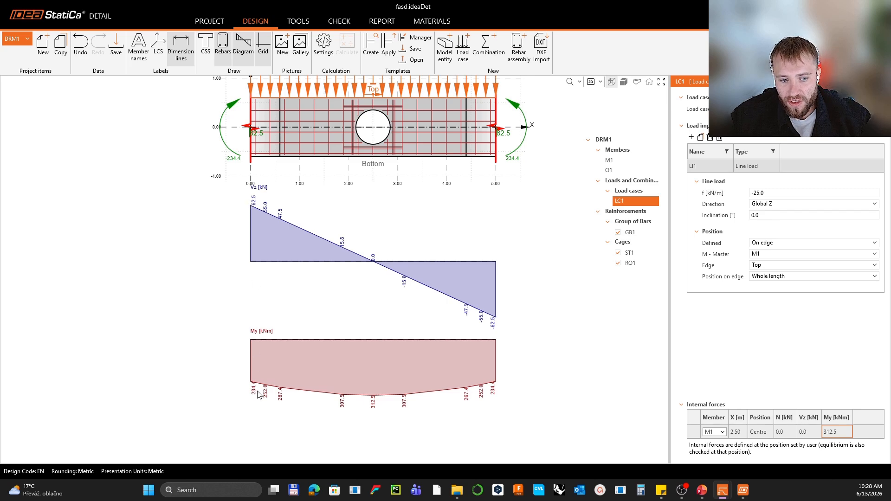
{"action": "left_click", "coordinate": [701, 490]}
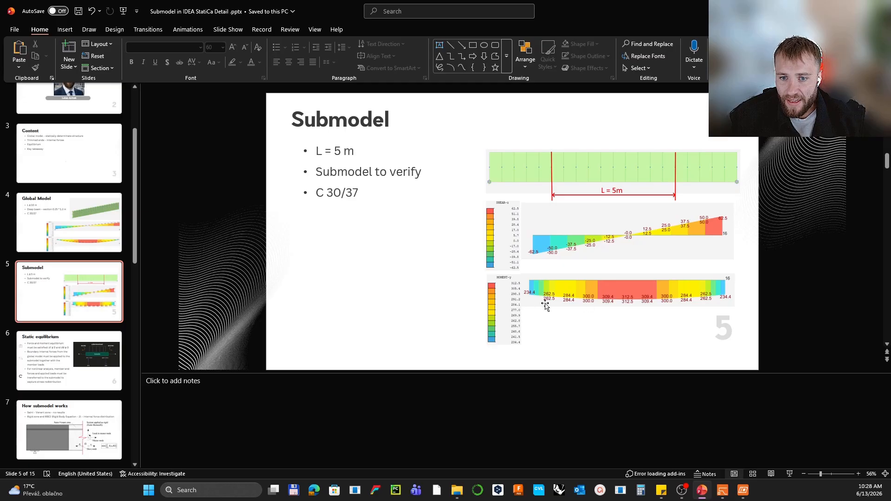
{"action": "left_click", "coordinate": [835, 9]}
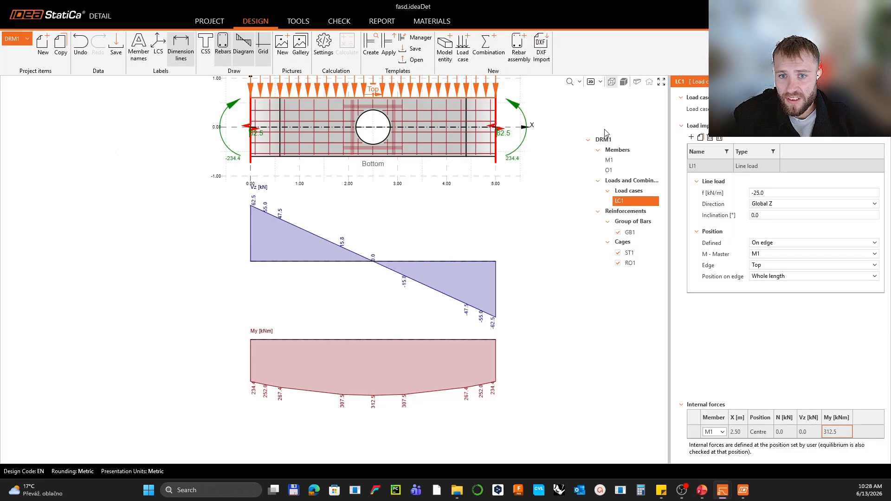
{"action": "scroll", "coordinate": [446, 174], "scroll_direction": "down", "scroll_amount": 1}
{"action": "middle_click_drag", "start_coordinate": [444, 167], "coordinate": [433, 212]}
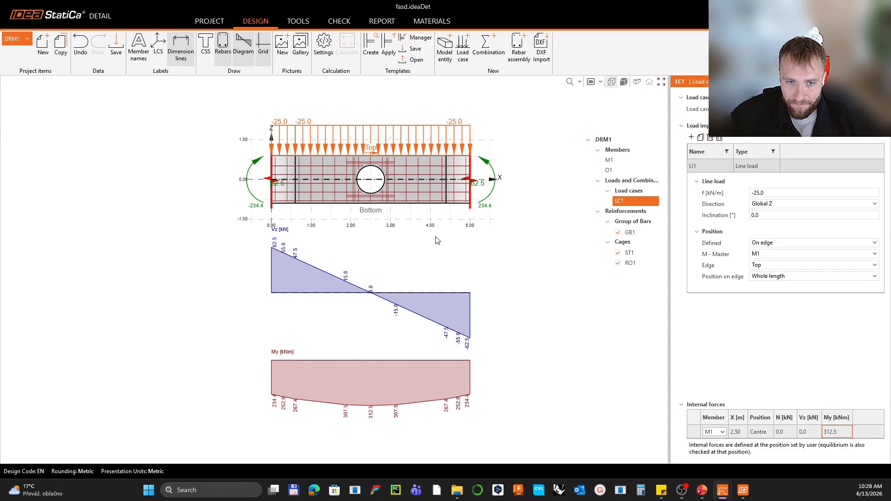
{"action": "middle_click_drag", "start_coordinate": [431, 269], "coordinate": [442, 274]}
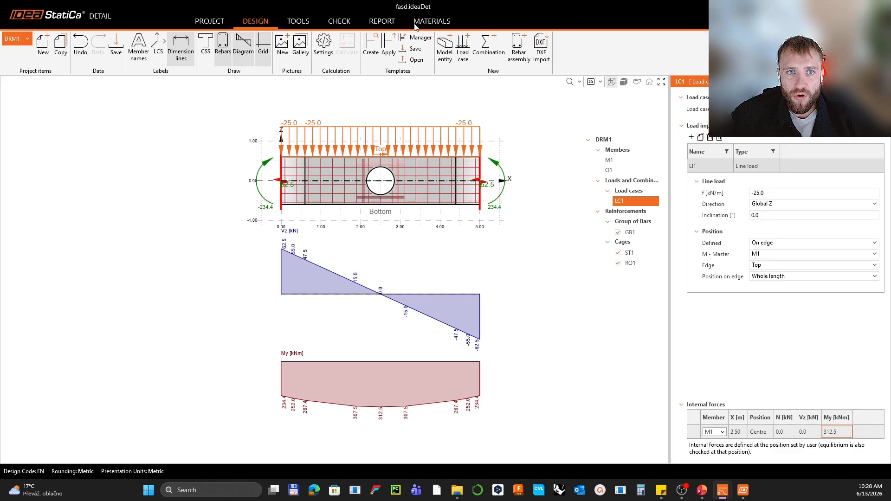
Step: Add a ULS combination containing load case LC1 to the design model and run the calculation
{"action": "left_click", "coordinate": [347, 22]}
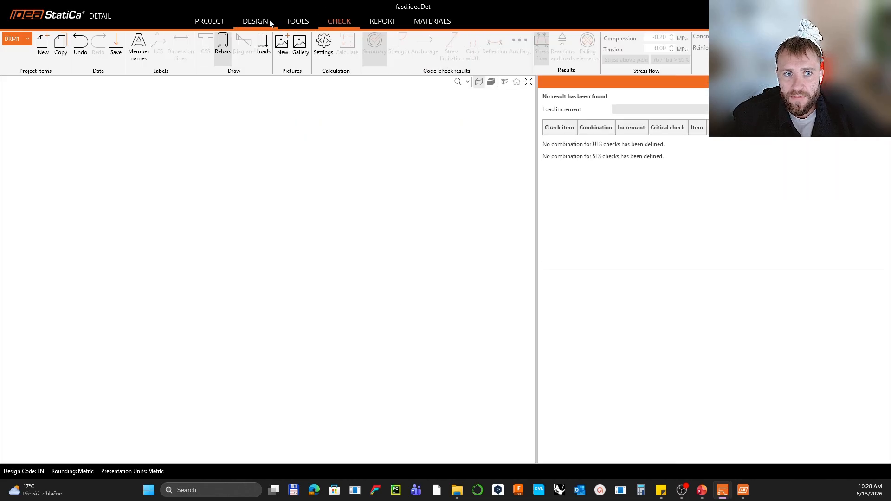
{"action": "left_click", "coordinate": [255, 21]}
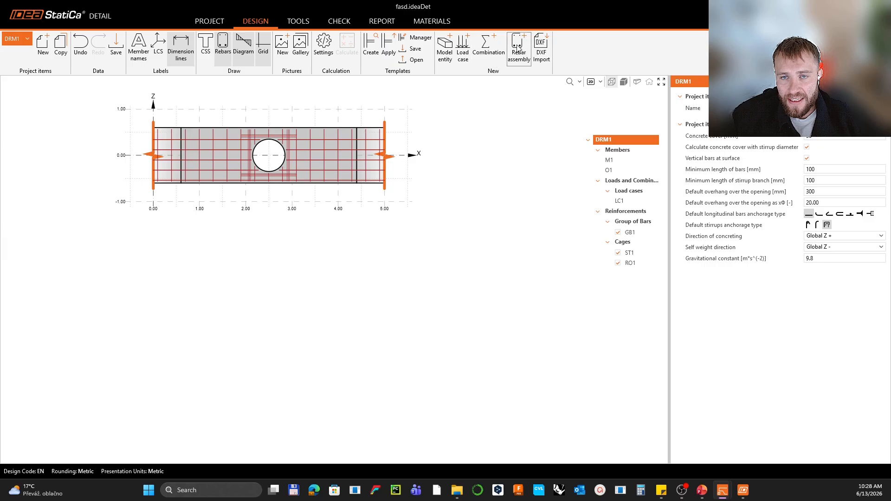
{"action": "left_click", "coordinate": [499, 48]}
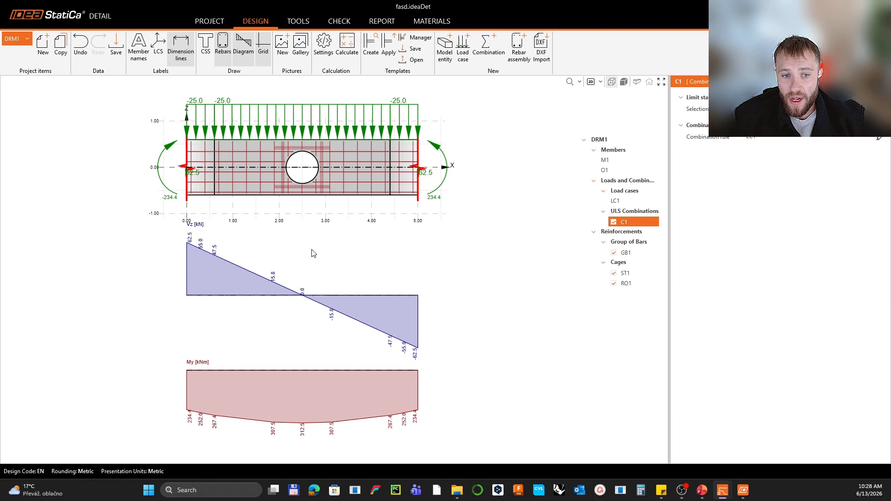
{"action": "middle_click_drag", "start_coordinate": [299, 235], "coordinate": [312, 236]}
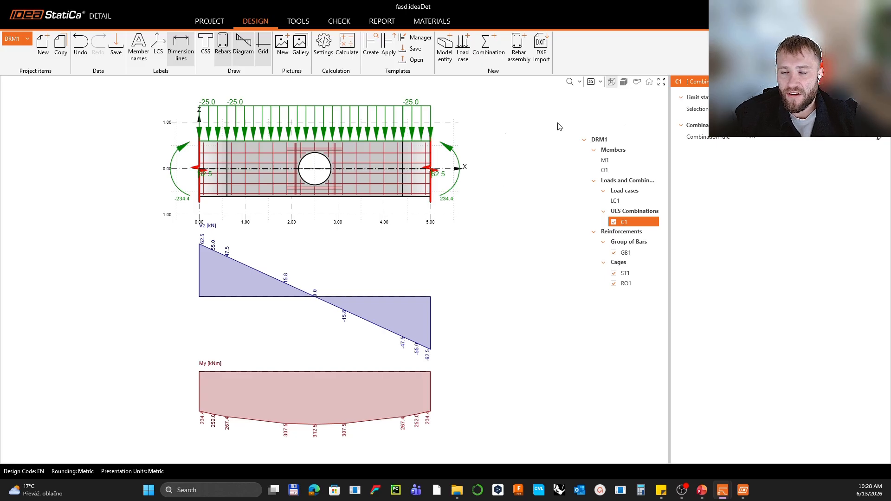
{"action": "left_click", "coordinate": [346, 44]}
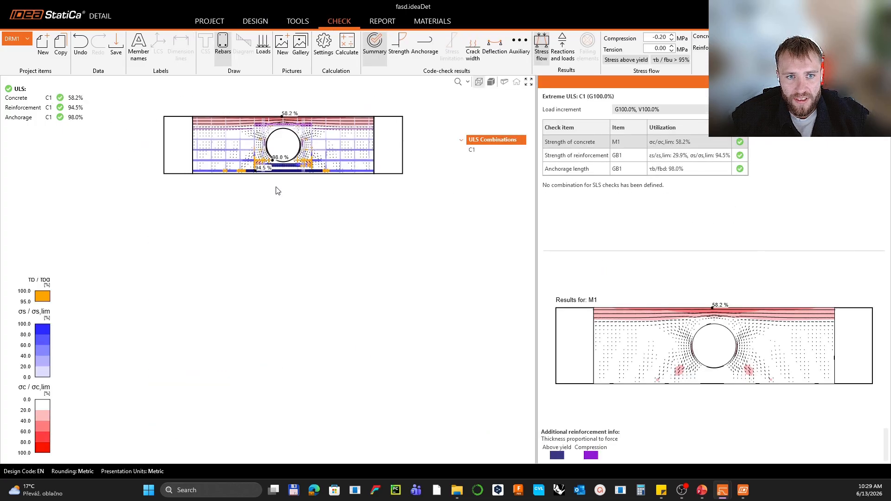
Step: Display the concrete strength results and examine the concrete stress σc around the opening and along the beam's top edge
{"action": "left_click", "coordinate": [560, 54]}
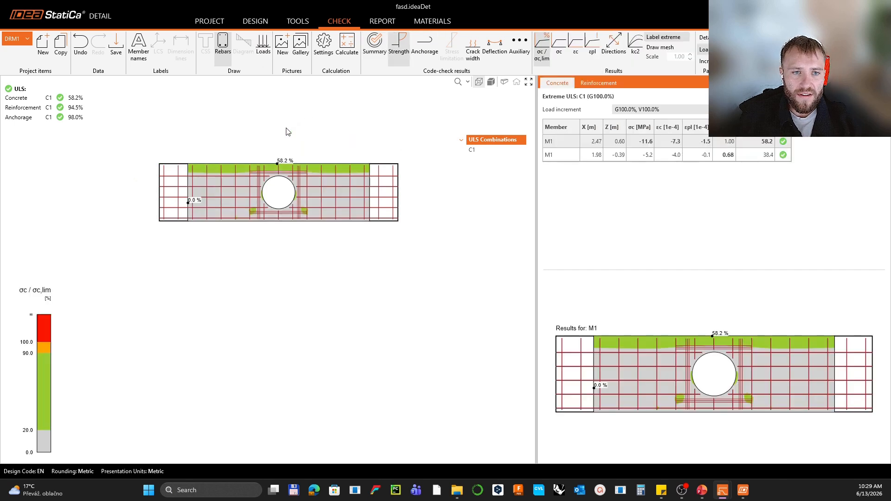
{"action": "left_click", "coordinate": [559, 44]}
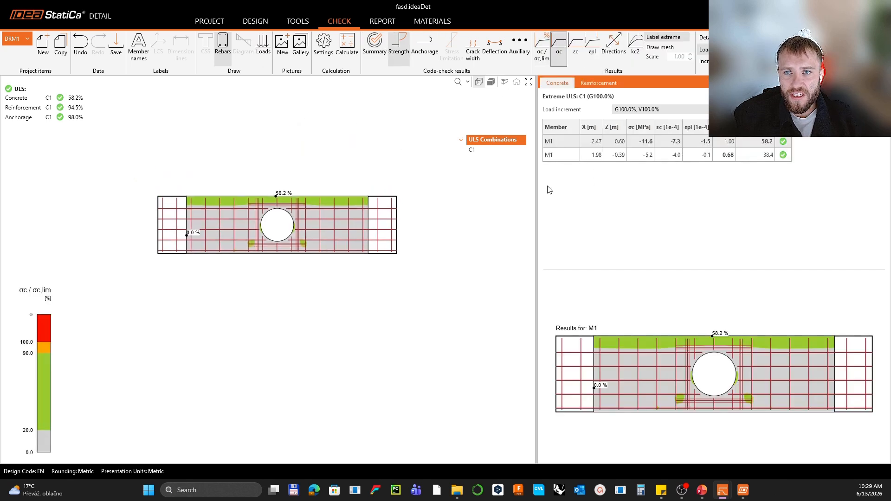
{"action": "scroll", "coordinate": [285, 197], "scroll_direction": "up", "scroll_amount": 5}
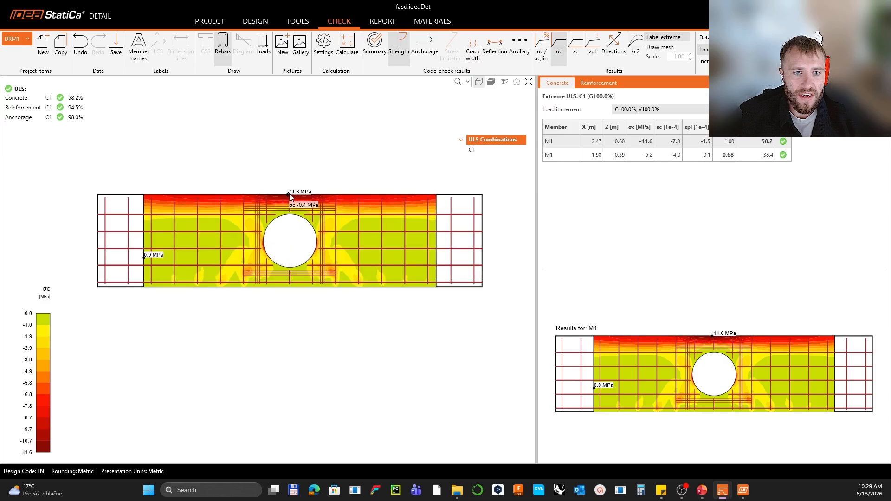
{"action": "scroll", "coordinate": [289, 196], "scroll_direction": "down", "scroll_amount": 2}
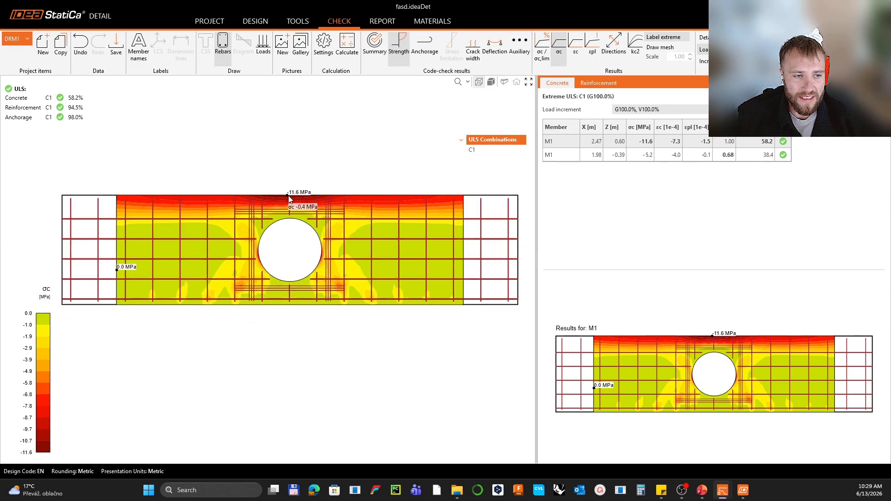
{"action": "middle_click_drag", "start_coordinate": [284, 209], "coordinate": [278, 208]}
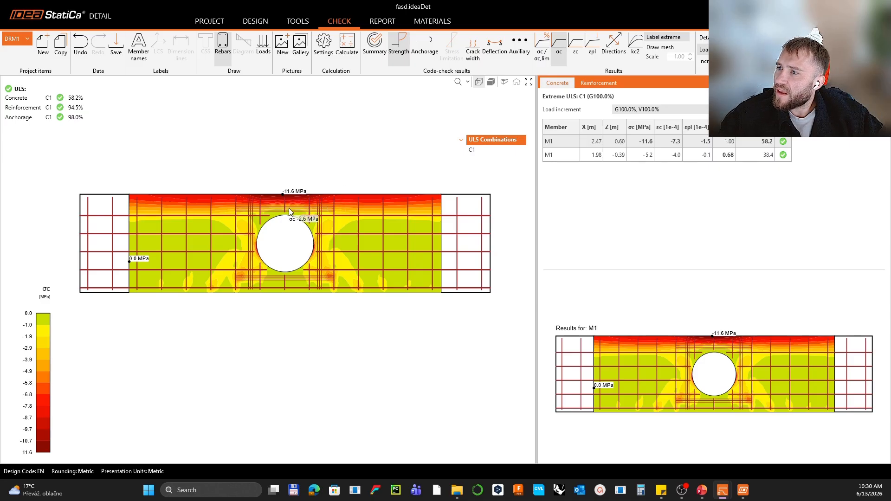
{"action": "middle_click_drag", "start_coordinate": [321, 227], "coordinate": [327, 230]}
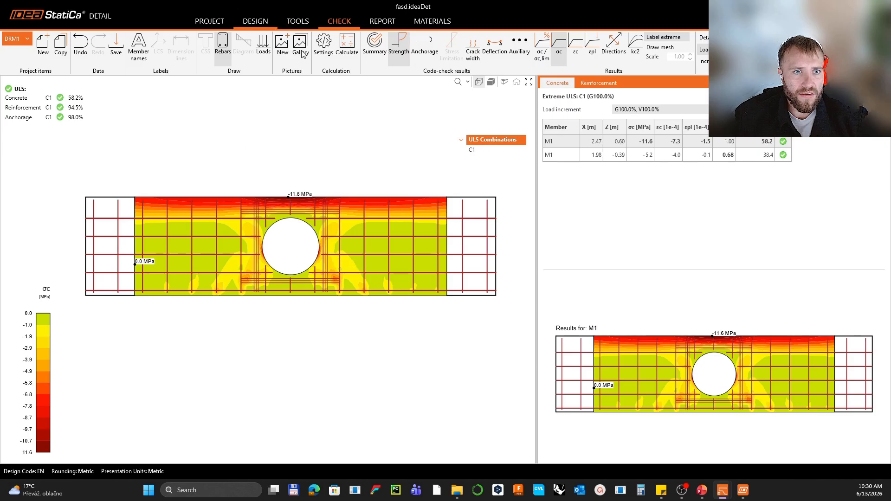
Step: Return to the design model and review the properties of longitudinal bar group GB1
{"action": "left_click", "coordinate": [255, 21]}
{"action": "middle_click_drag", "start_coordinate": [421, 184], "coordinate": [394, 170]}
{"action": "left_click", "coordinate": [464, 193]}
{"action": "scroll", "coordinate": [339, 202], "scroll_direction": "down", "scroll_amount": 2}
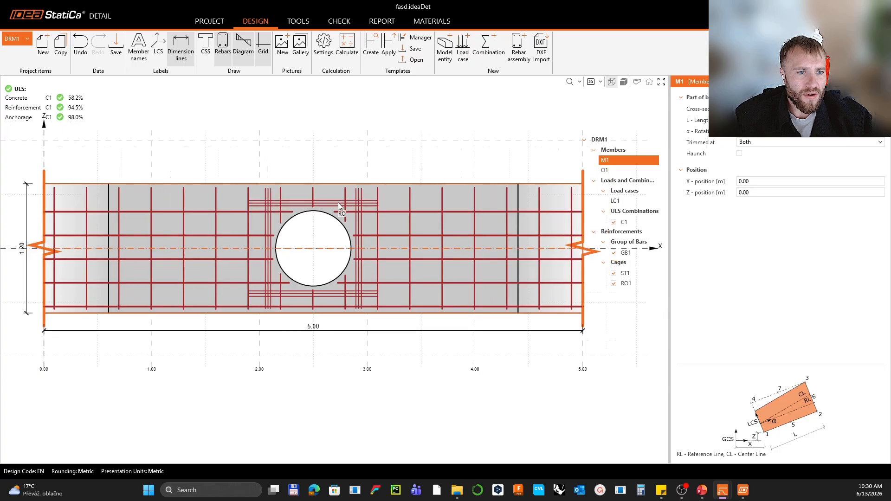
{"action": "middle_click_drag", "start_coordinate": [379, 211], "coordinate": [372, 210]}
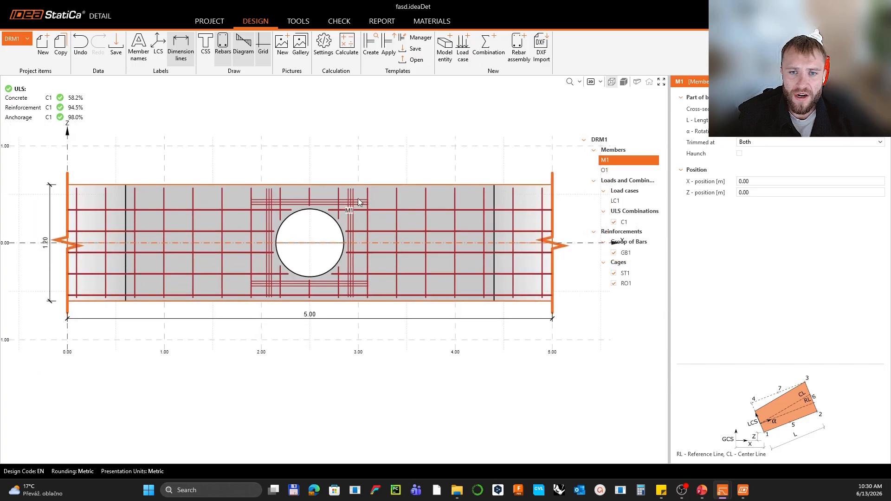
{"action": "left_click", "coordinate": [626, 252]}
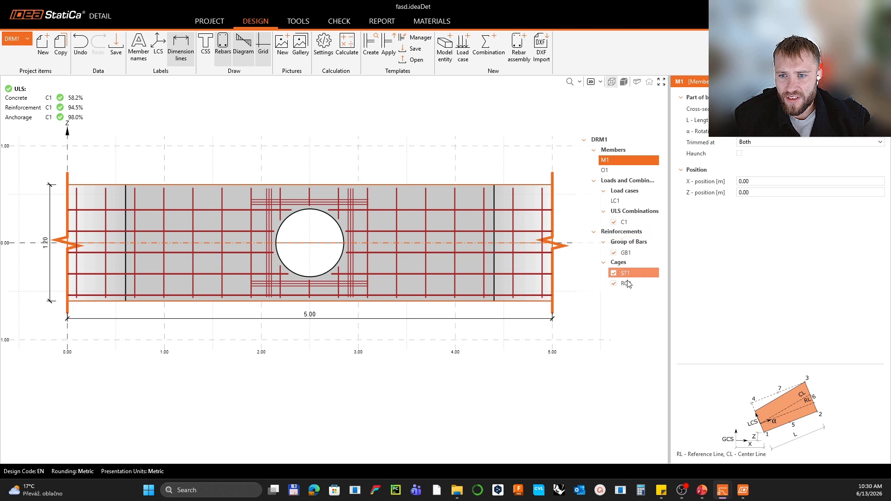
{"action": "left_click", "coordinate": [634, 250]}
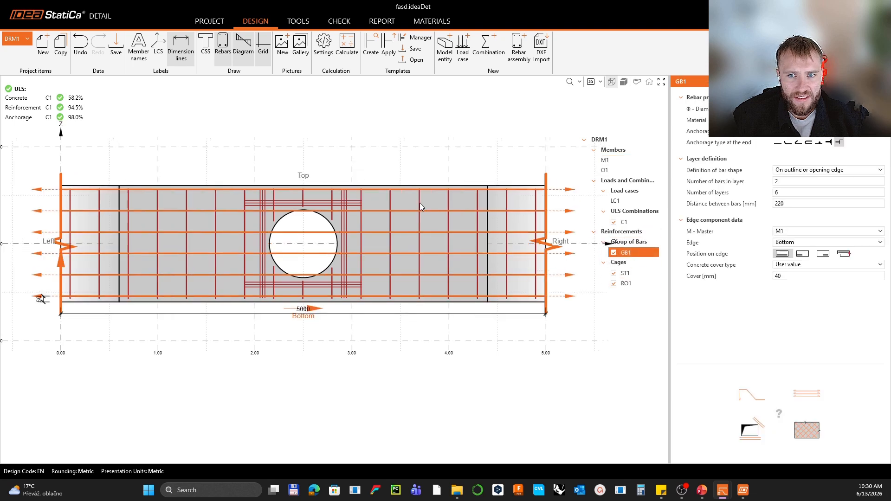
{"action": "left_click", "coordinate": [621, 246]}
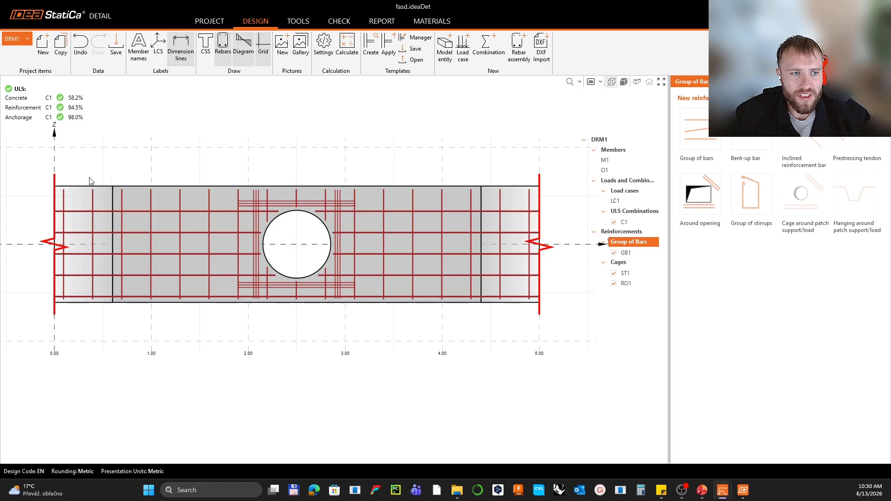
{"action": "left_click", "coordinate": [626, 253]}
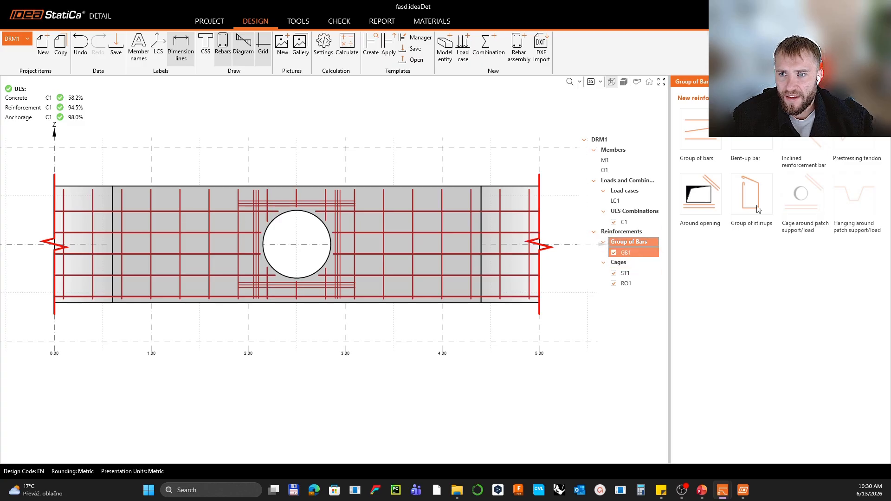
Step: Set bar group GB1's distance between bars to 210 mm and its concrete cover to 50 mm
{"action": "double_click", "coordinate": [789, 202]}
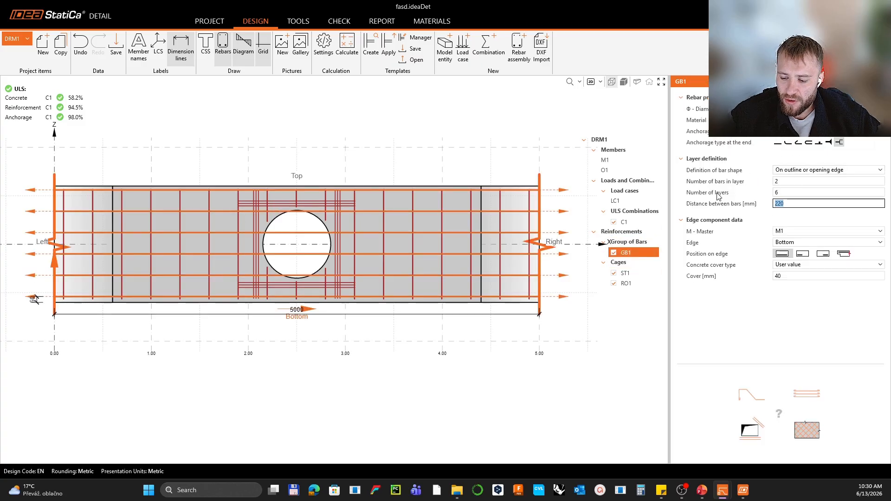
{"action": "type", "text": "210"}
{"action": "key", "text": "Tab"}
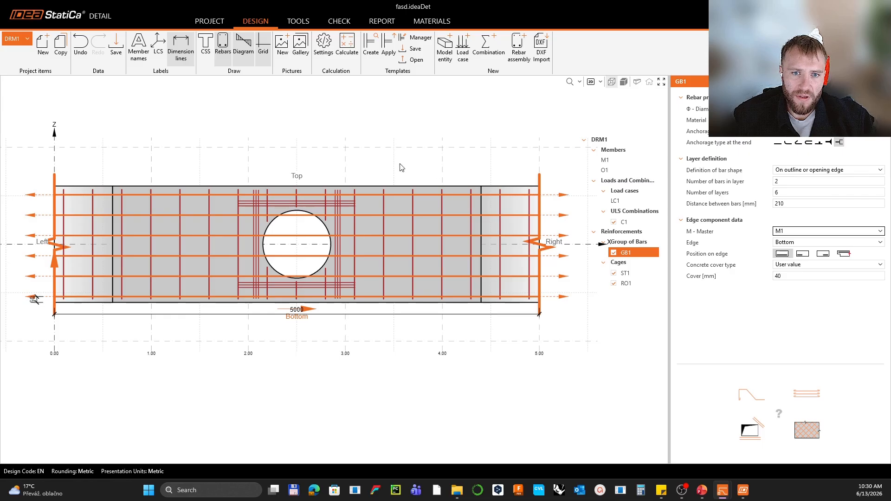
{"action": "left_click_drag", "start_coordinate": [791, 275], "coordinate": [682, 296]}
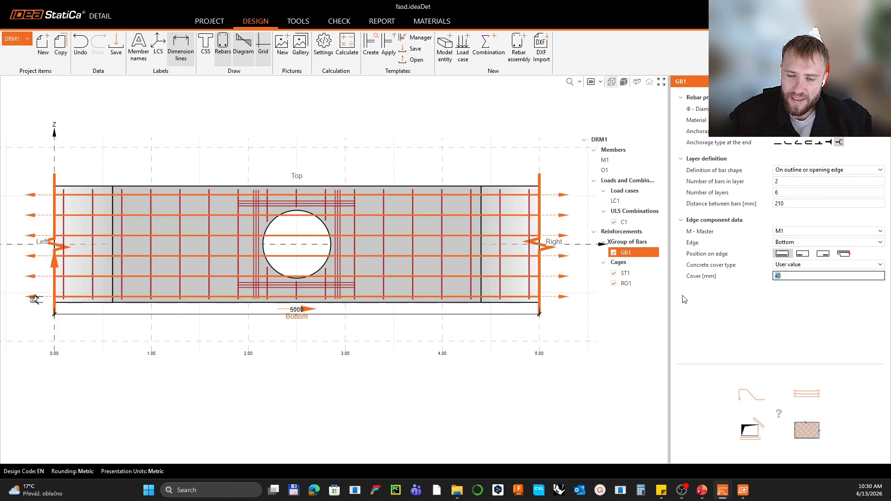
{"action": "key", "text": "Return"}
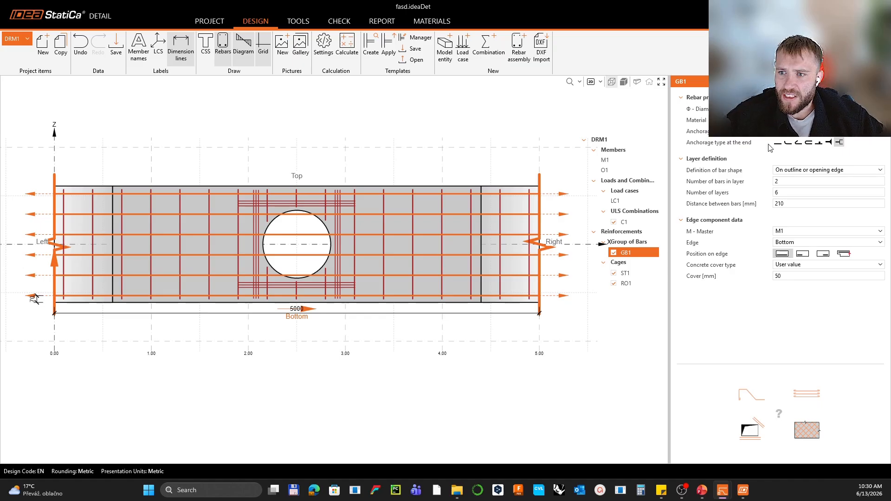
Step: Restore bar group GB1's distance between bars to 220 mm and its concrete cover to 40 mm
{"action": "left_click_drag", "start_coordinate": [789, 204], "coordinate": [732, 208]}
{"action": "type", "text": "22"}
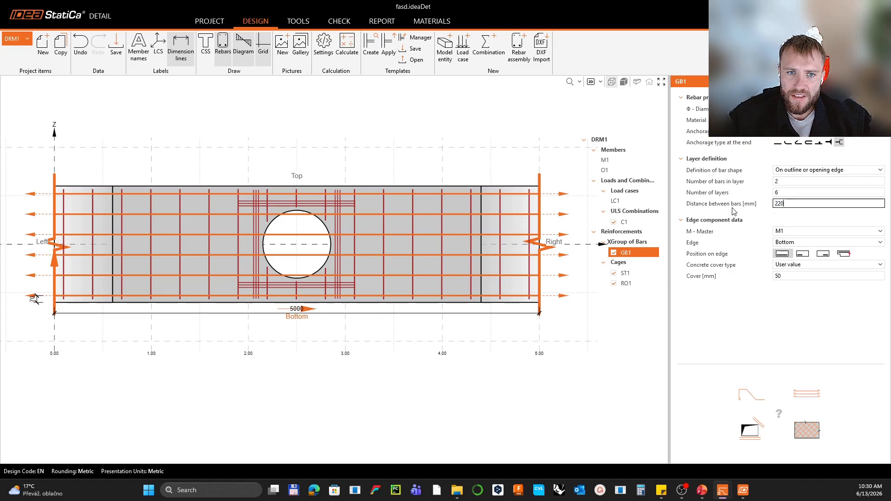
{"action": "type", "text": "0"}
{"action": "key", "text": "Tab"}
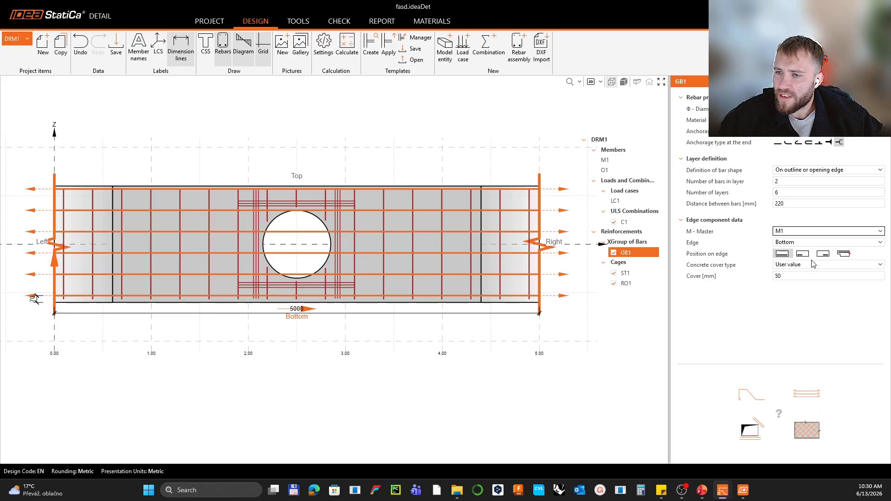
{"action": "left_click_drag", "start_coordinate": [792, 275], "coordinate": [727, 270]}
{"action": "type", "text": "40"}
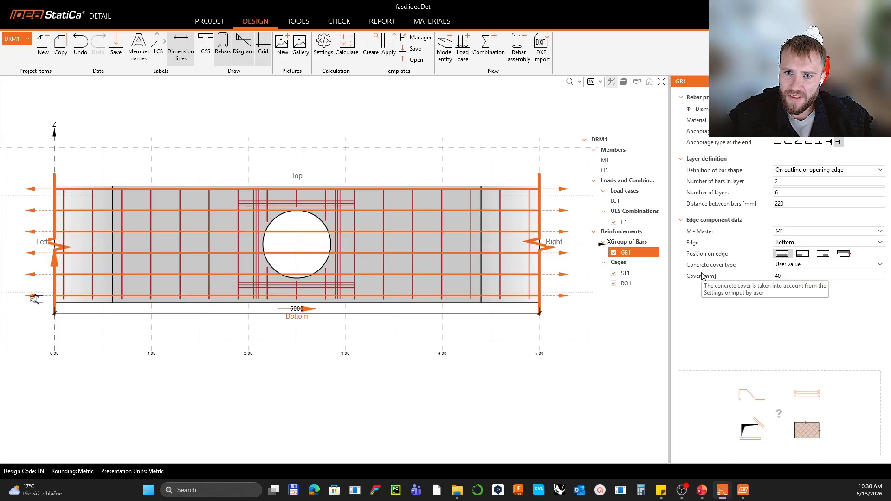
{"action": "key", "text": "Return"}
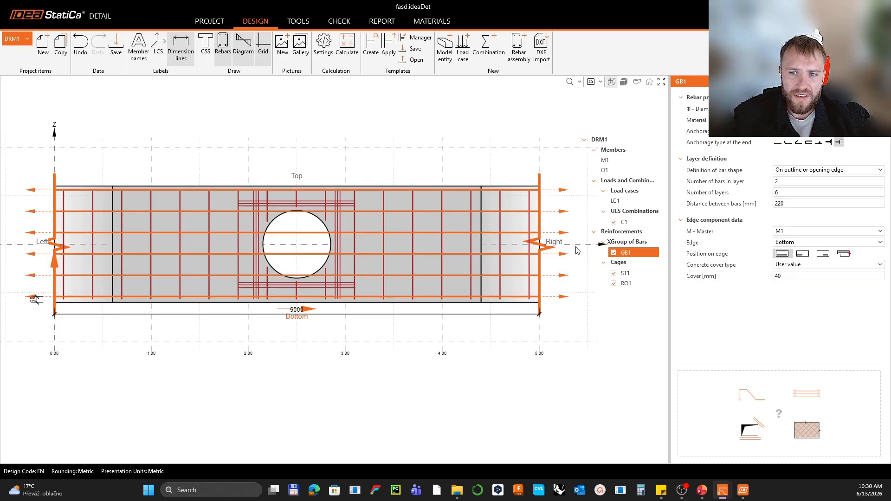
Step: Deactivate stirrup cage ST1 and add a new group of bars along the right edge of member M1
{"action": "left_click", "coordinate": [625, 242]}
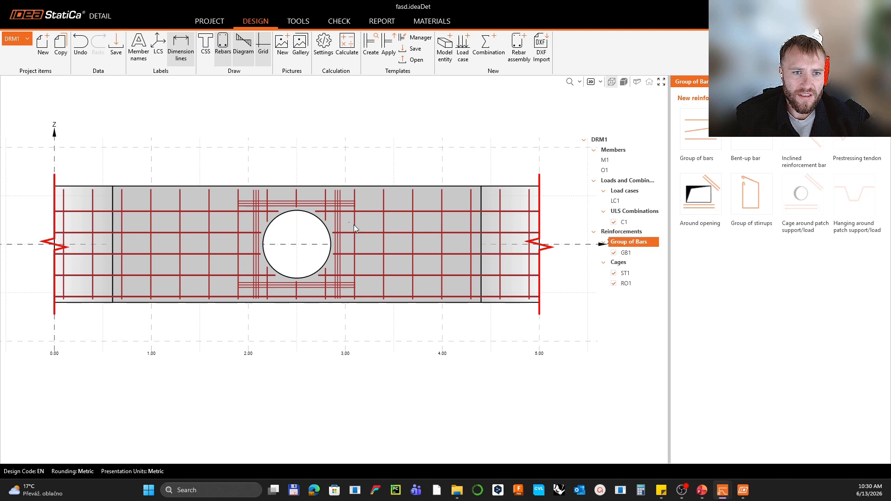
{"action": "left_click", "coordinate": [614, 273]}
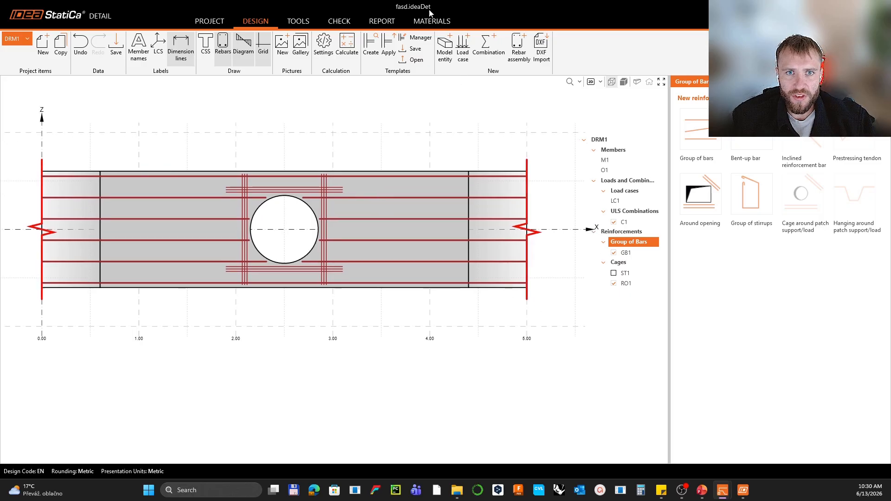
{"action": "left_click", "coordinate": [518, 49]}
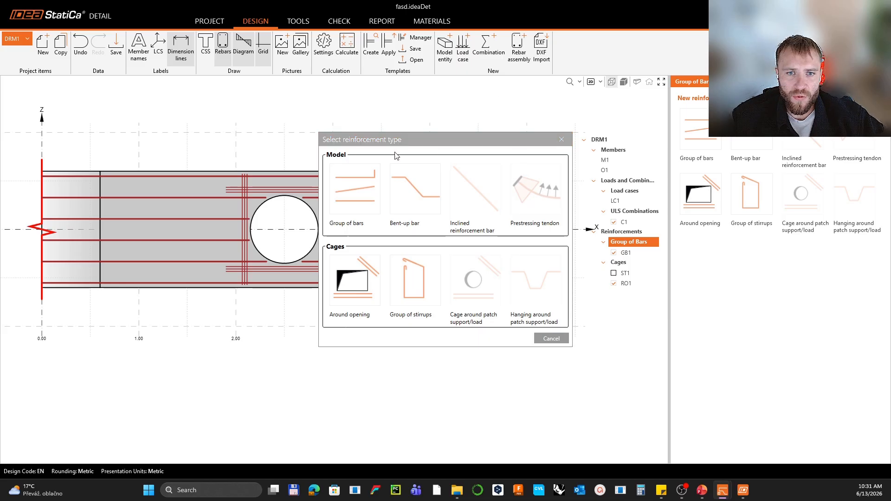
{"action": "left_click", "coordinate": [355, 188]}
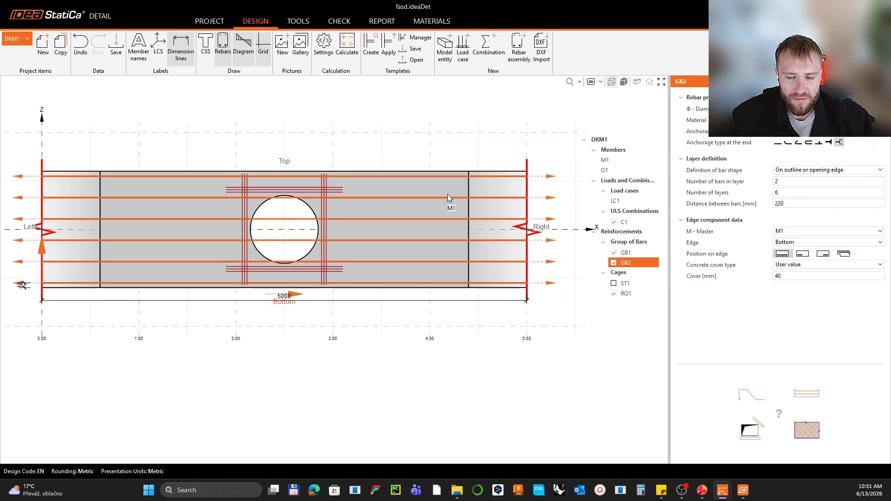
{"action": "left_click", "coordinate": [801, 243]}
{"action": "left_click", "coordinate": [803, 267]}
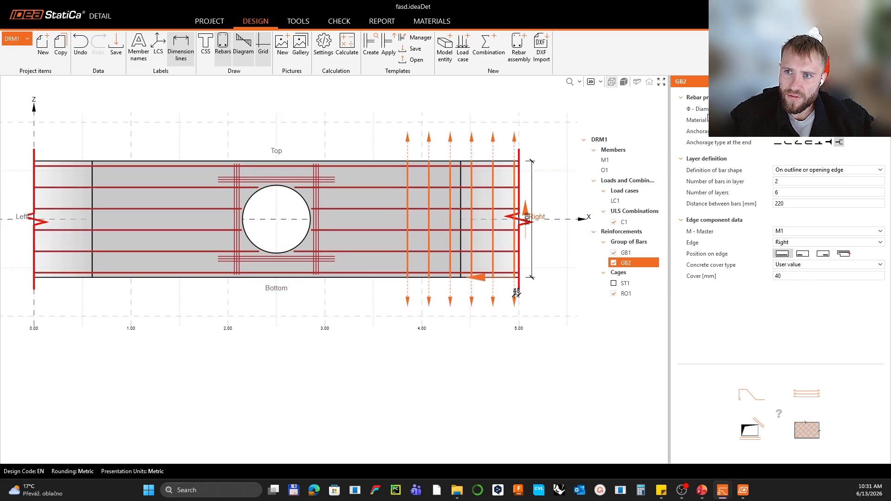
Step: Set bar group GB2 to 17 layers with 300 mm between bars and choose the headed-plate anchorage type at the end
{"action": "double_click", "coordinate": [793, 207]}
{"action": "type", "text": "300"}
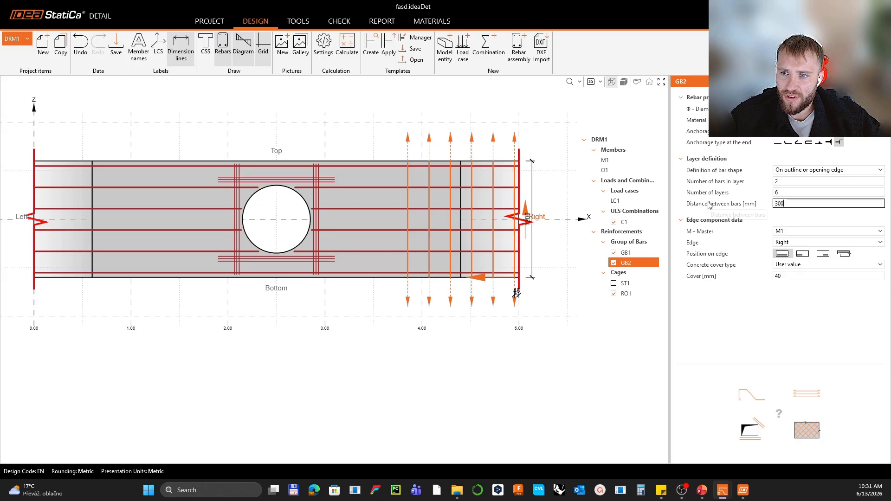
{"action": "key", "text": "Tab"}
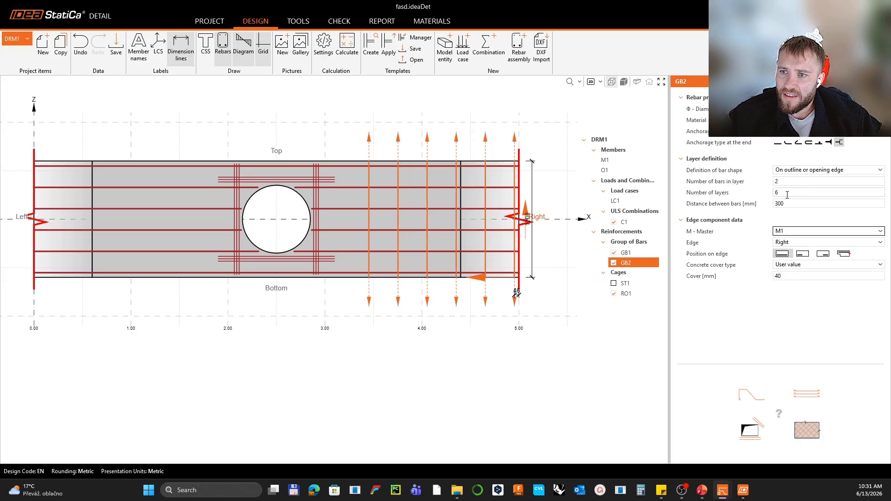
{"action": "left_click_drag", "start_coordinate": [785, 194], "coordinate": [661, 197]}
{"action": "type", "text": "17"}
{"action": "key", "text": "Tab"}
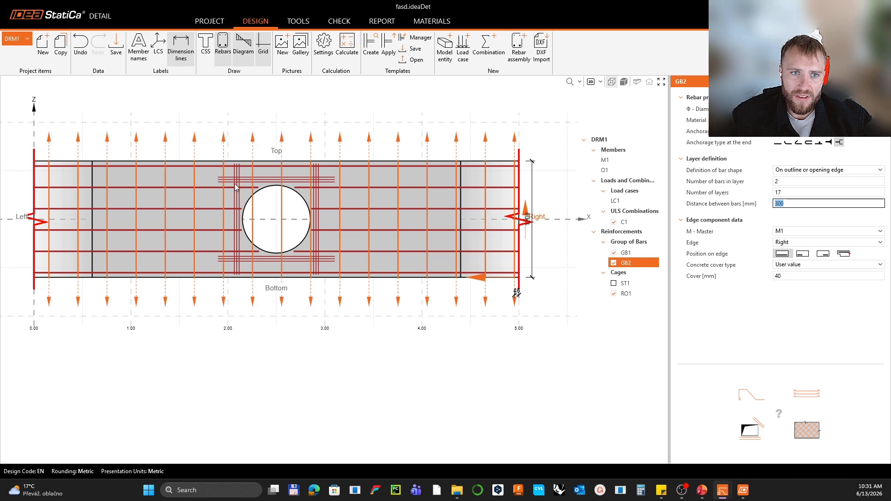
{"action": "left_click", "coordinate": [829, 142]}
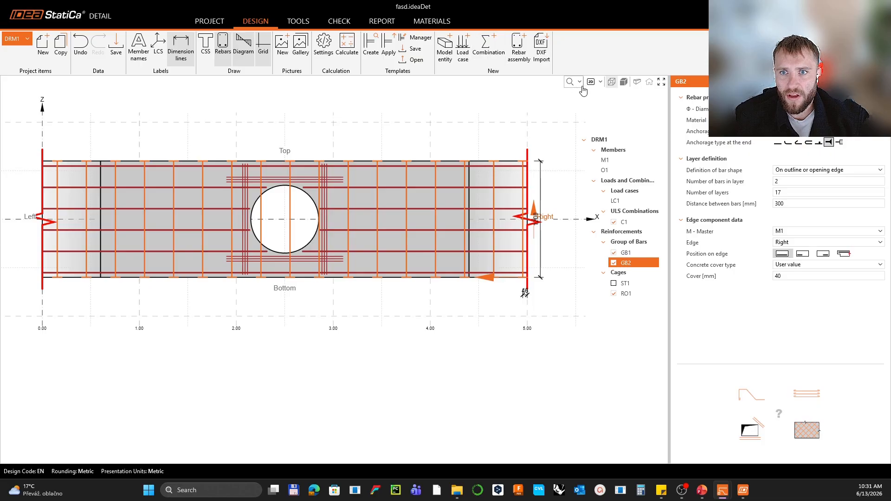
Step: Examine GB2's vertical bars and headed anchorages in 3D at the beam's right end, and view the beam from the front
{"action": "left_click", "coordinate": [599, 82]}
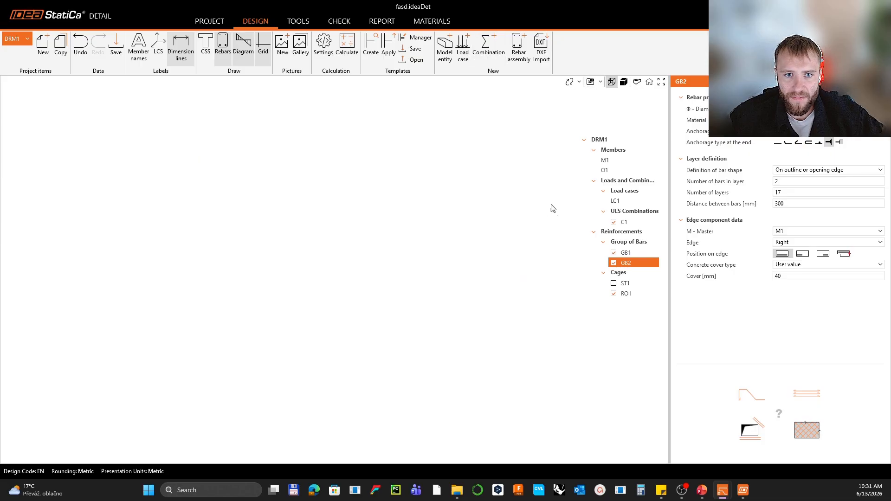
{"action": "middle_click_drag", "start_coordinate": [532, 240], "coordinate": [438, 257]}
{"action": "scroll", "coordinate": [515, 225], "scroll_direction": "up", "scroll_amount": 4}
{"action": "scroll", "coordinate": [497, 216], "scroll_direction": "up", "scroll_amount": 5}
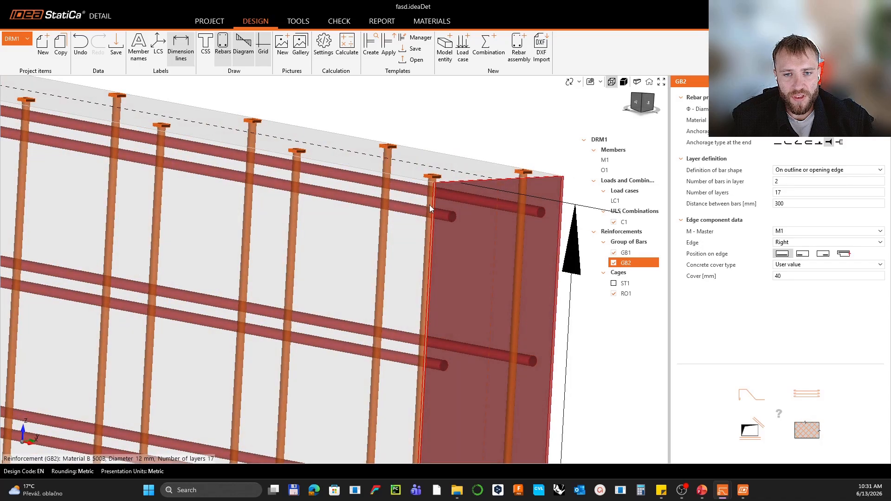
{"action": "scroll", "coordinate": [371, 190], "scroll_direction": "down", "scroll_amount": 3}
{"action": "scroll", "coordinate": [333, 184], "scroll_direction": "down", "scroll_amount": 8}
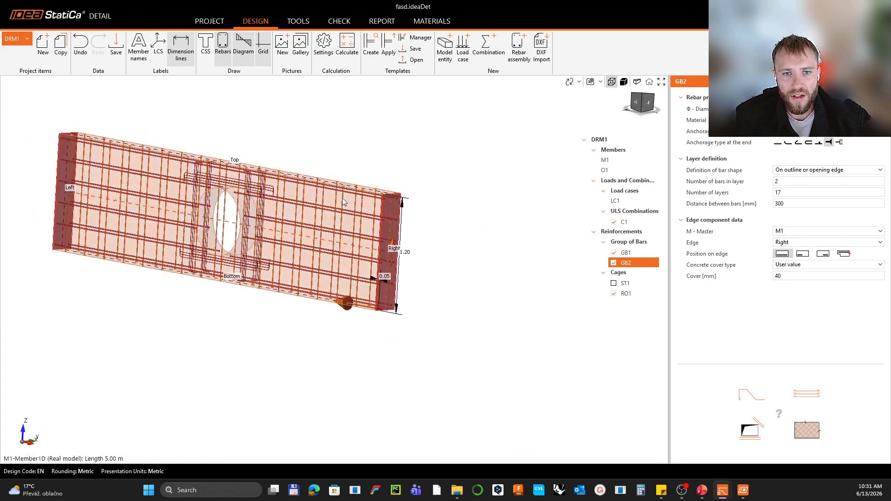
{"action": "left_click", "coordinate": [636, 103]}
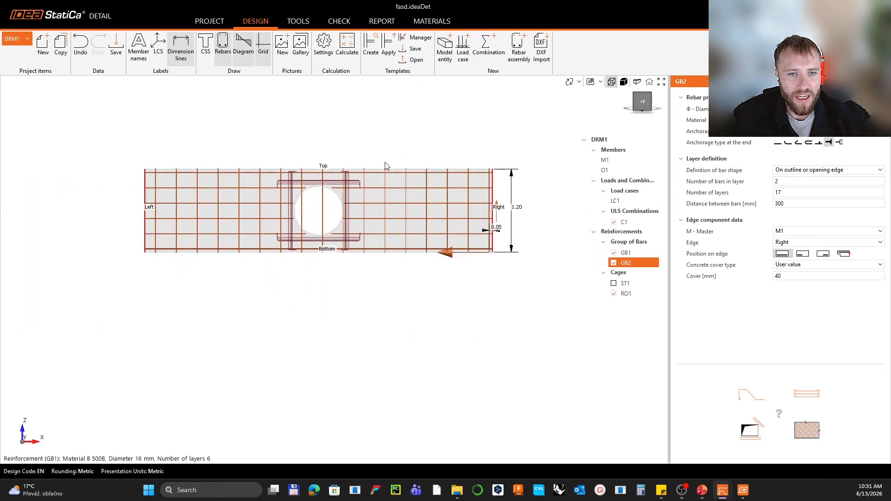
Step: Calculate the model with the new vertical bars and return to the 2D design model
{"action": "left_click", "coordinate": [351, 45]}
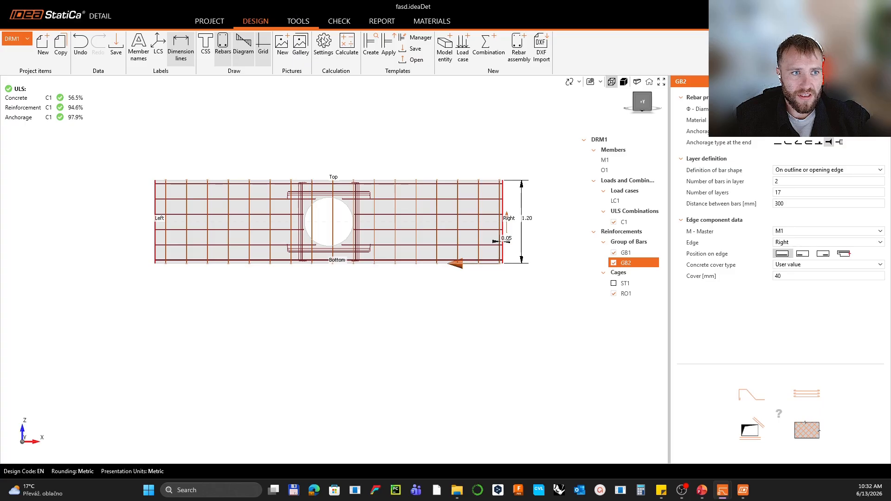
{"action": "left_click", "coordinate": [342, 49]}
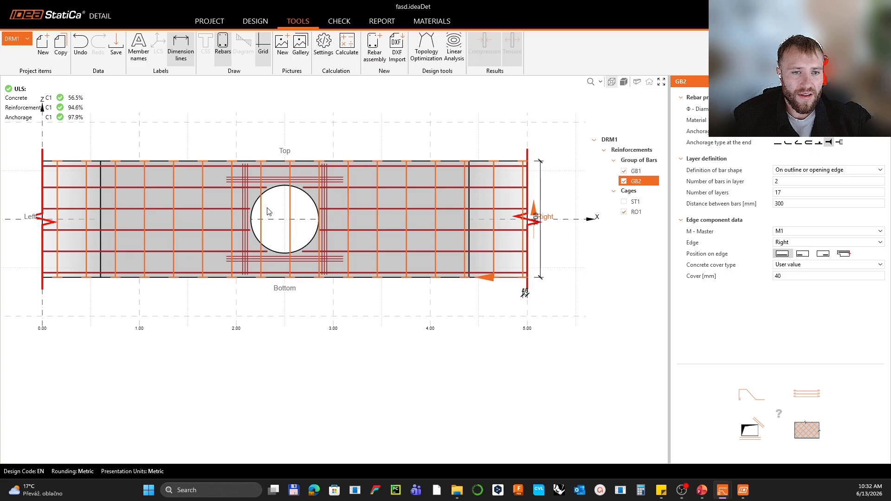
{"action": "middle_click_drag", "start_coordinate": [267, 207], "coordinate": [292, 219]}
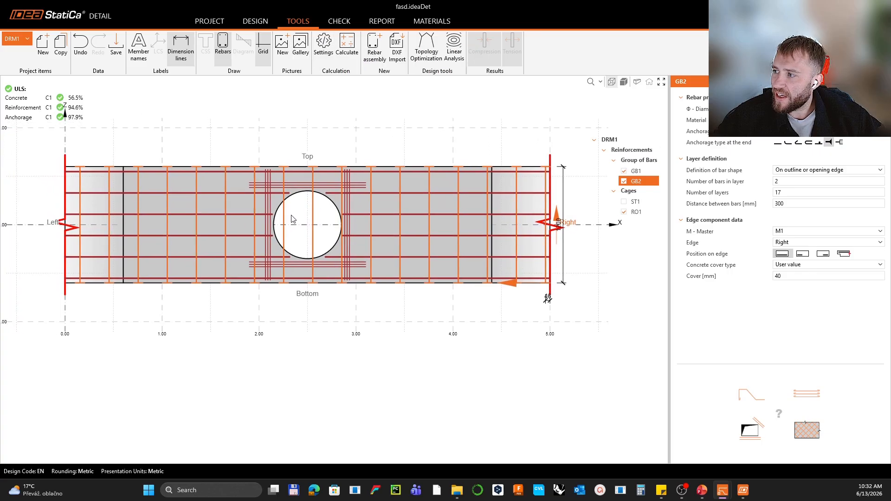
{"action": "left_click", "coordinate": [255, 20]}
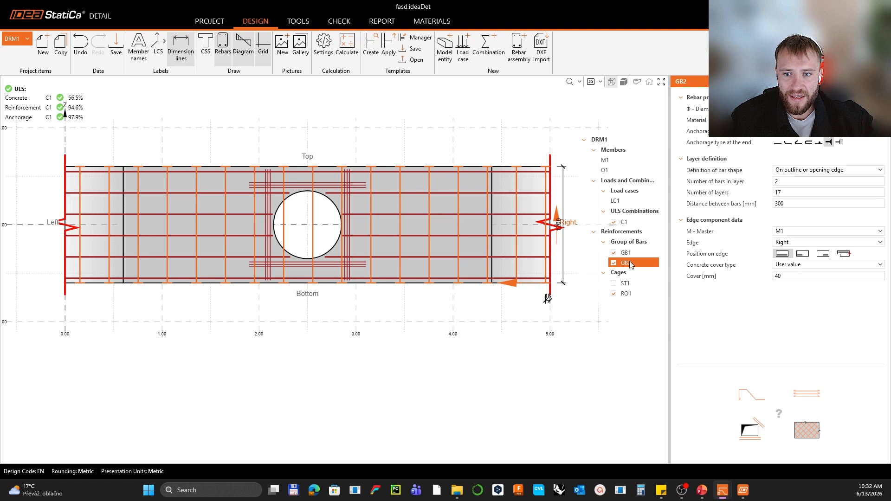
Step: Set bar group GB2's concrete cover to 85 mm
{"action": "left_click", "coordinate": [792, 181]}
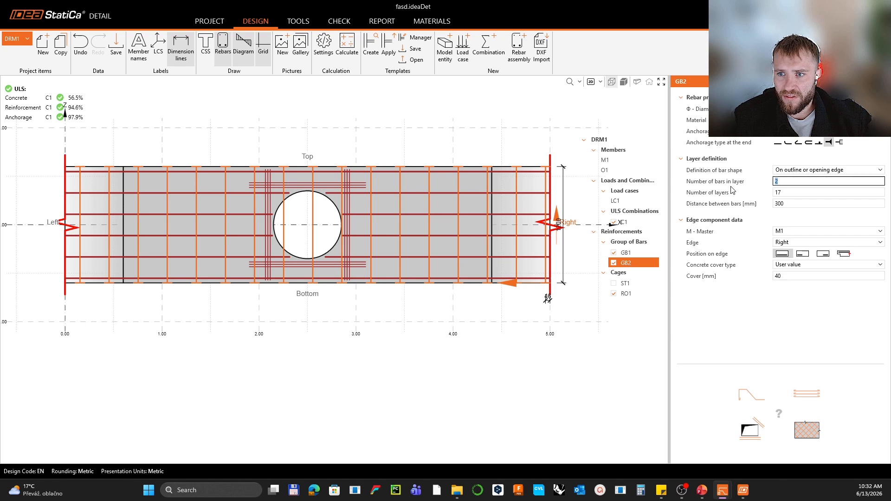
{"action": "left_click", "coordinate": [789, 276]}
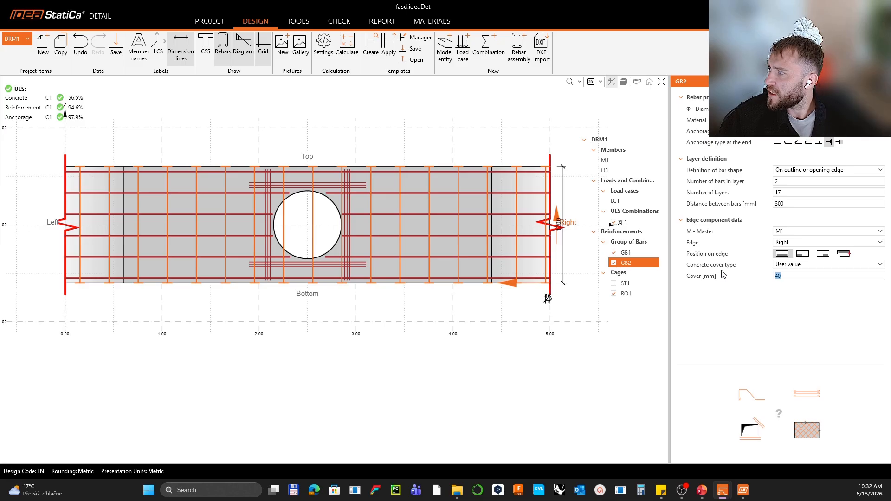
{"action": "type", "text": "85"}
{"action": "key", "text": "Return"}
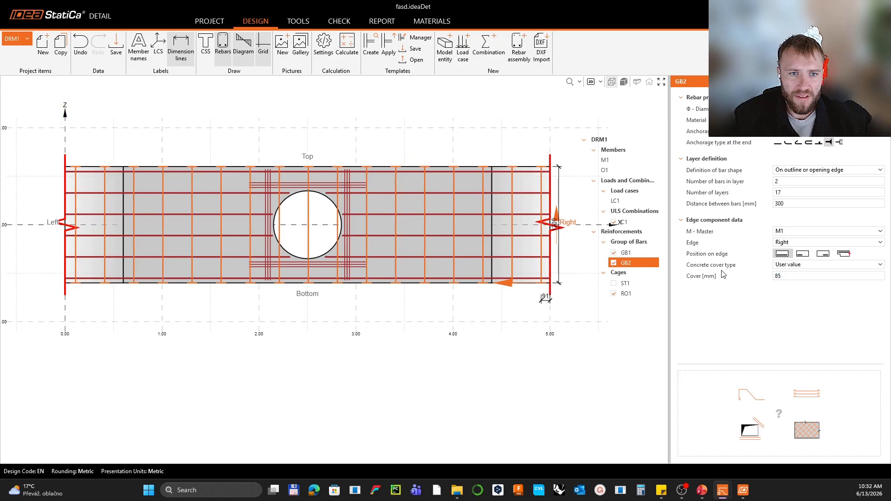
Step: Recalculate the model and display the concrete stress σc strength results
{"action": "left_click", "coordinate": [347, 45]}
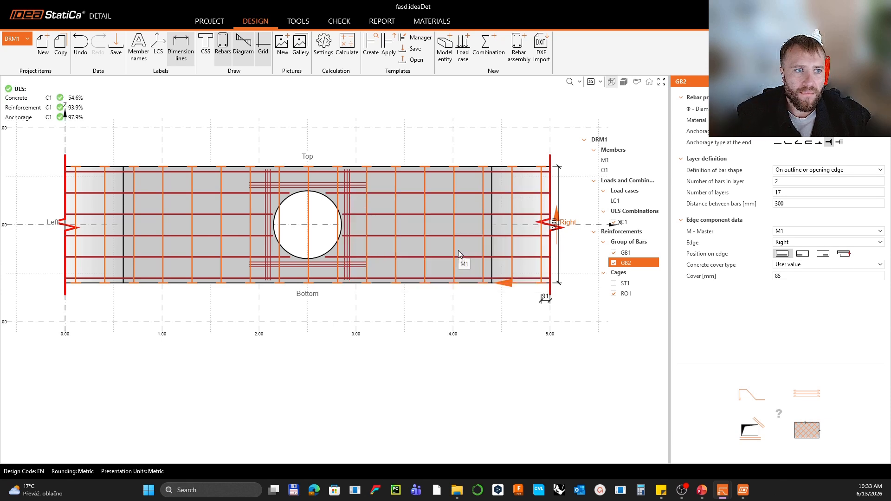
{"action": "middle_click_drag", "start_coordinate": [331, 130], "coordinate": [361, 163]}
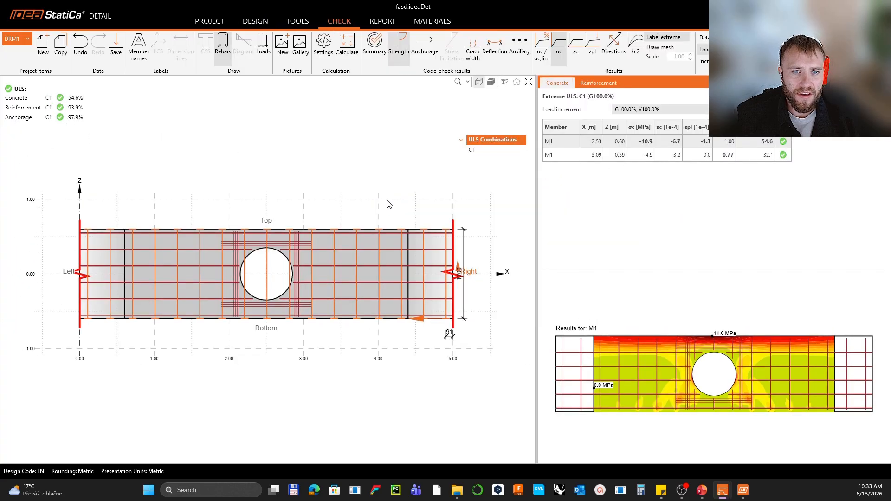
{"action": "middle_click_drag", "start_coordinate": [280, 155], "coordinate": [289, 145]}
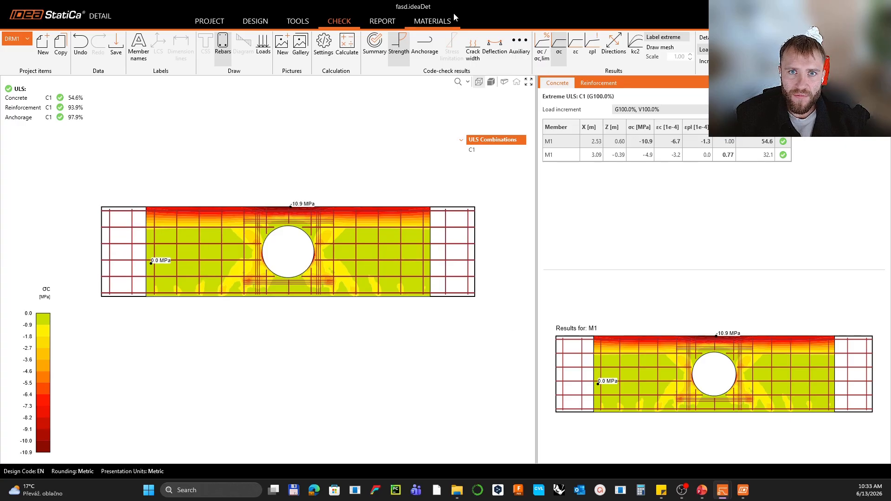
Step: Place the Detail results side by side with the PowerPoint presentation showing slide 8, "Entire beam in Detail (2D)"
{"action": "left_click_drag", "start_coordinate": [438, 6], "coordinate": [5, 138]}
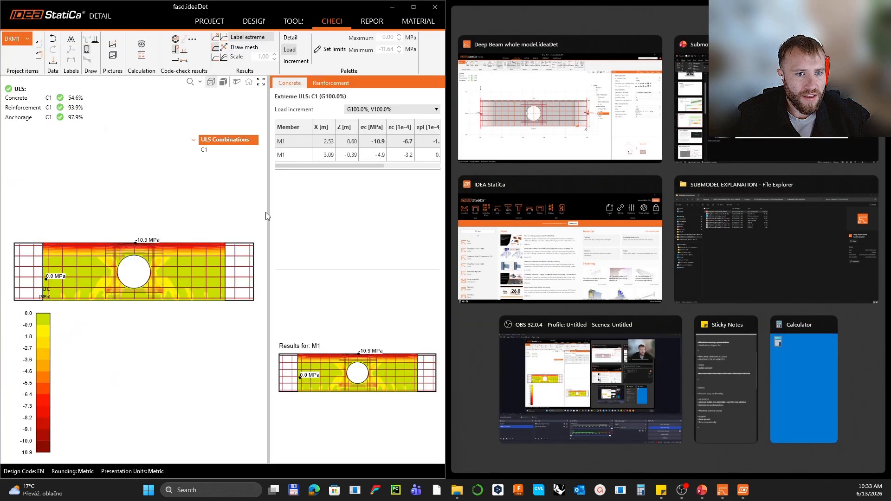
{"action": "left_click", "coordinate": [287, 218]}
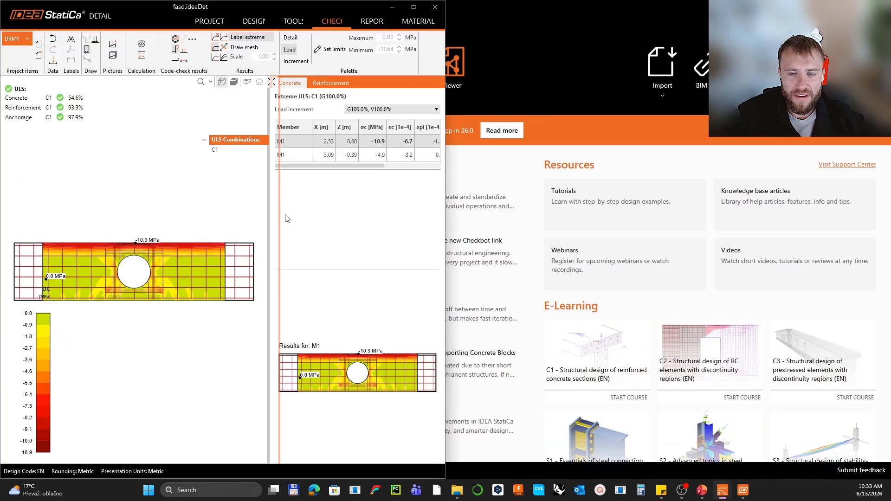
{"action": "left_click", "coordinate": [701, 491]}
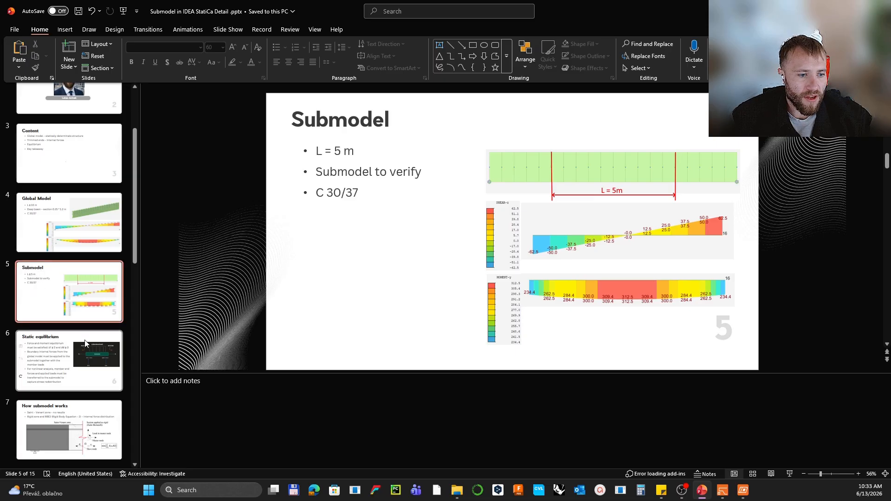
{"action": "scroll", "coordinate": [67, 319], "scroll_direction": "down", "scroll_amount": 5}
{"action": "left_click", "coordinate": [68, 267]}
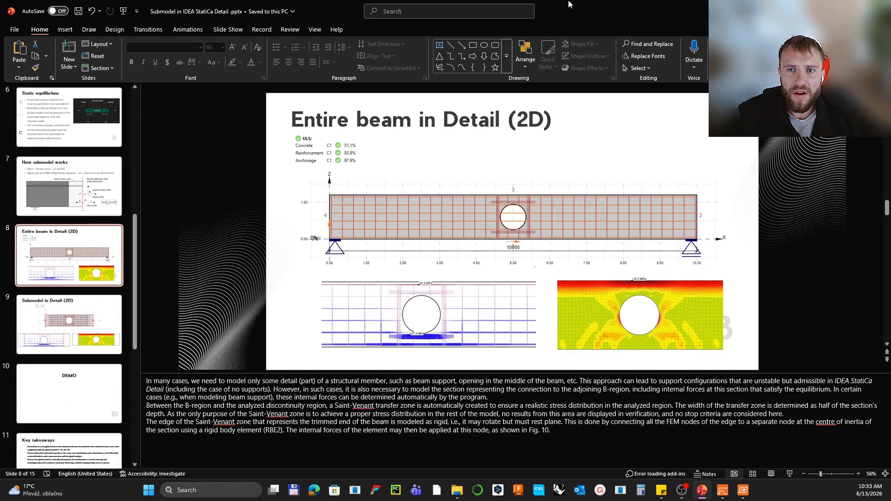
{"action": "left_click_drag", "start_coordinate": [569, 2], "coordinate": [890, 130]}
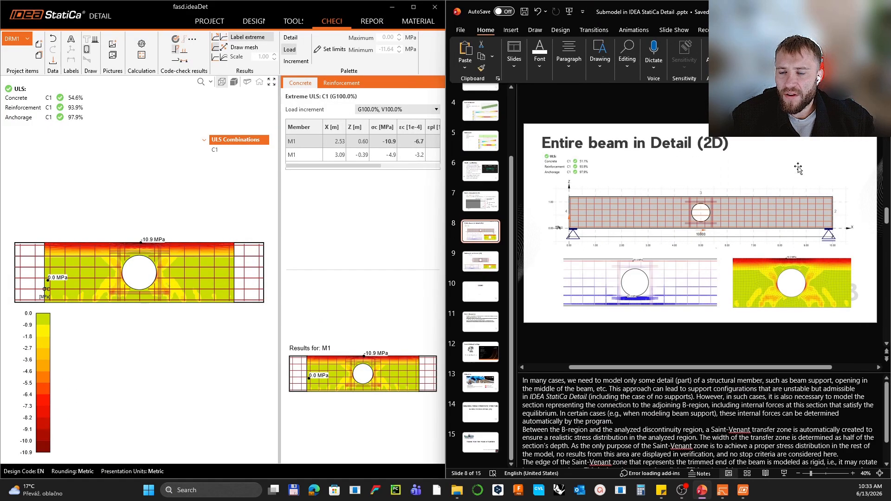
Step: Enlarge slide 8 and compare the entire beam's concrete stress plot with the submodel's along the top edge and around the opening
{"action": "scroll", "coordinate": [585, 252], "scroll_direction": "up", "scroll_amount": 4, "text": "ctrl"}
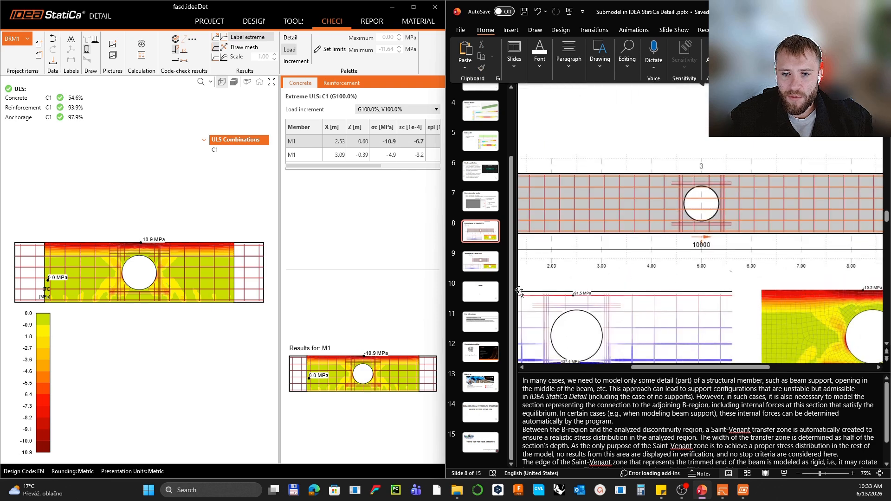
{"action": "left_click_drag", "start_coordinate": [647, 367], "coordinate": [616, 367]}
{"action": "scroll", "coordinate": [652, 265], "scroll_direction": "down", "scroll_amount": 2}
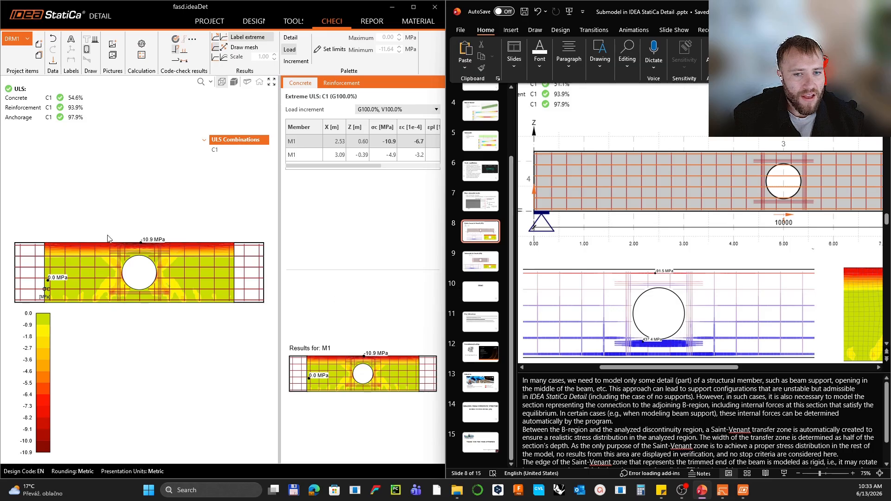
{"action": "left_click_drag", "start_coordinate": [708, 367], "coordinate": [783, 367]}
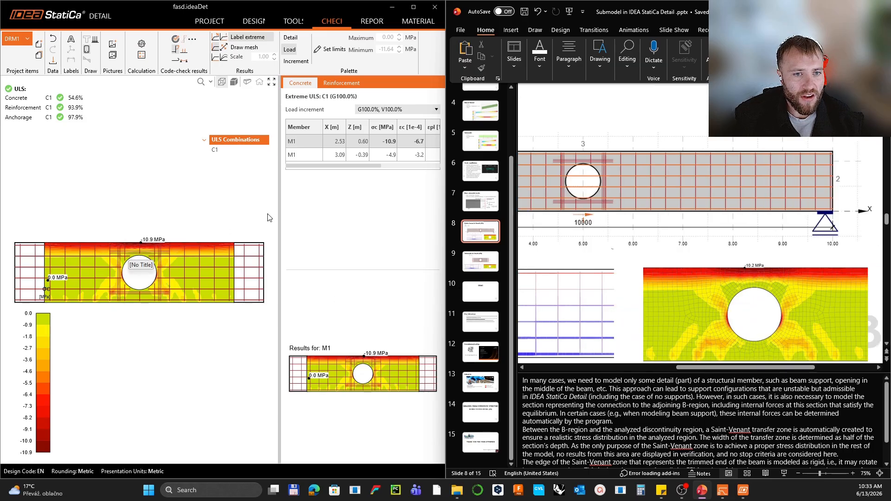
{"action": "left_click", "coordinate": [292, 223]}
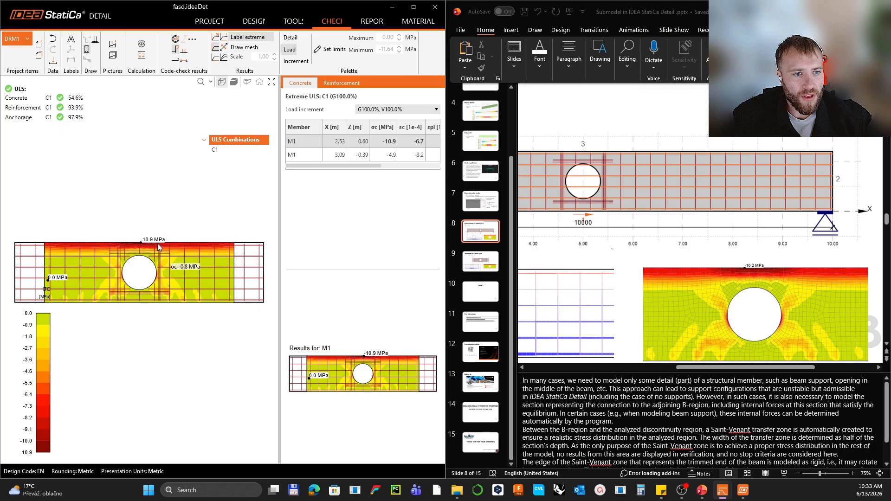
{"action": "mouse_move", "coordinate": [148, 245]}
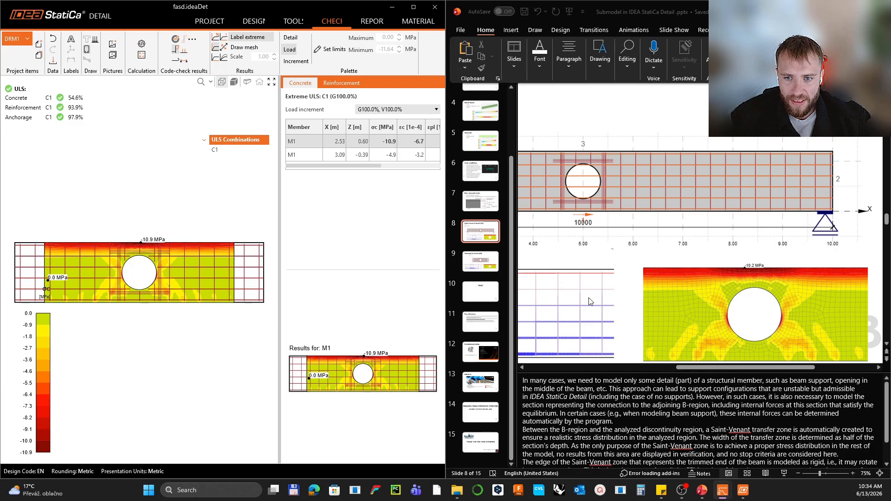
Step: Display the submodel's reinforcement stress σs and compare it with the entire beam's reinforcement stress plot on slide 8, especially below the opening
{"action": "left_click", "coordinate": [635, 372]}
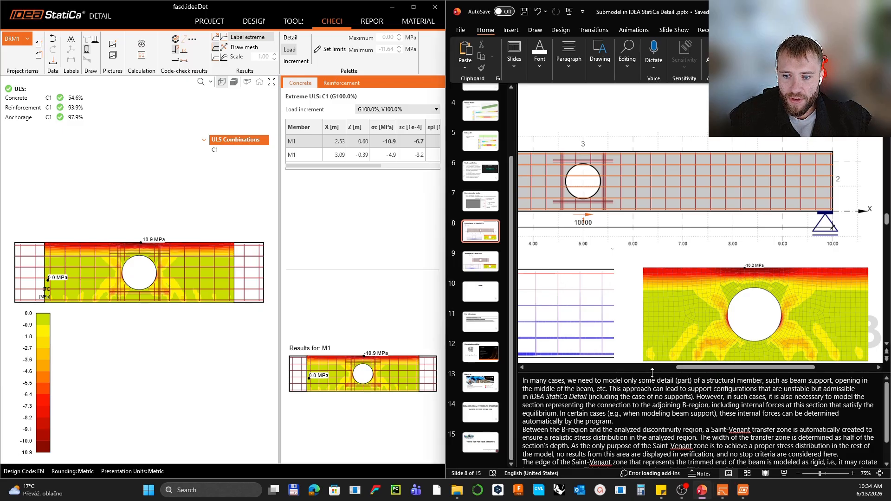
{"action": "left_click_drag", "start_coordinate": [696, 367], "coordinate": [610, 367]}
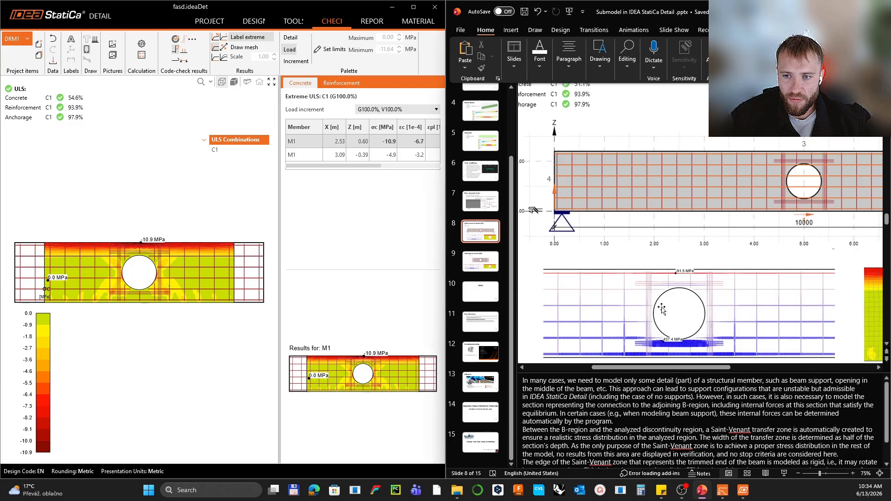
{"action": "left_click", "coordinate": [330, 83]}
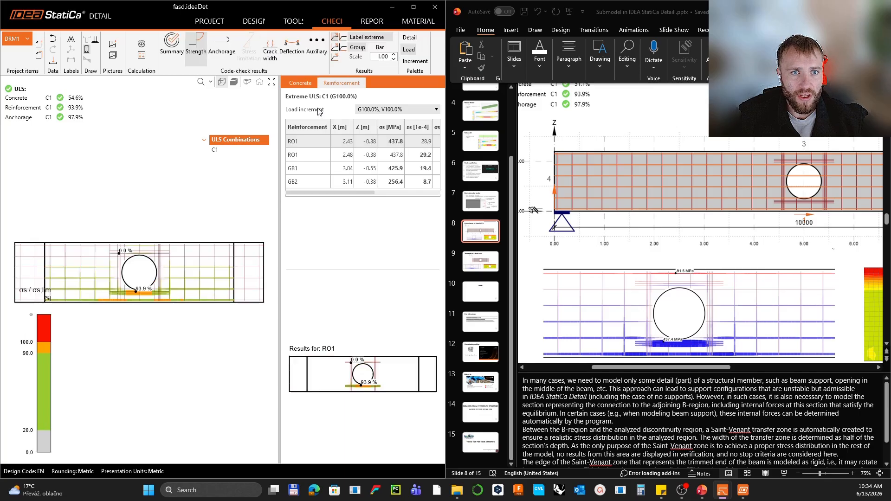
{"action": "left_click", "coordinate": [344, 47]}
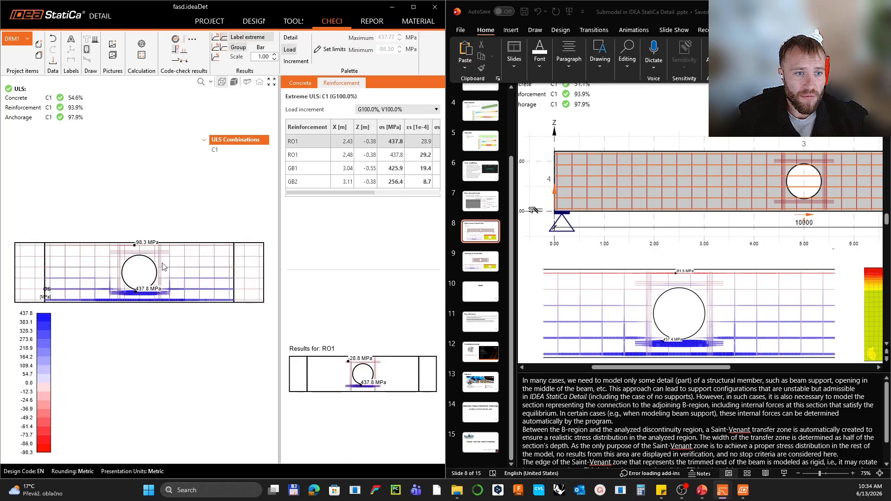
{"action": "scroll", "coordinate": [144, 251], "scroll_direction": "up", "scroll_amount": 2}
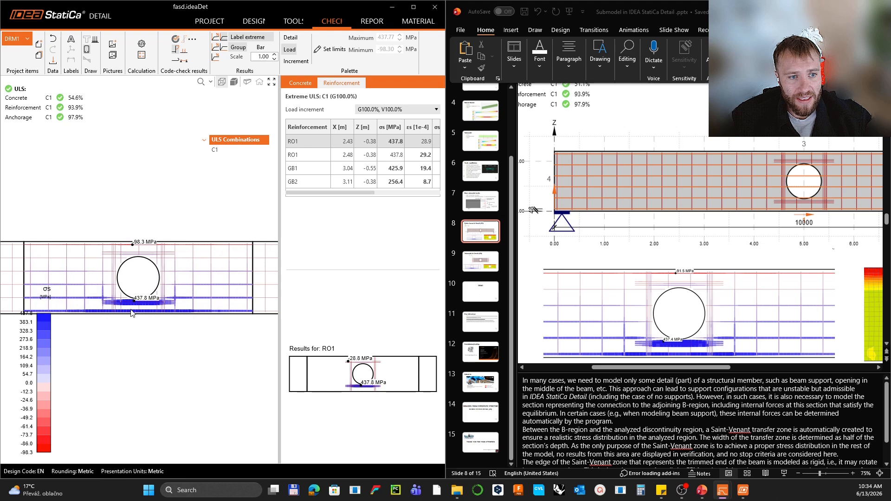
{"action": "mouse_move", "coordinate": [137, 305]}
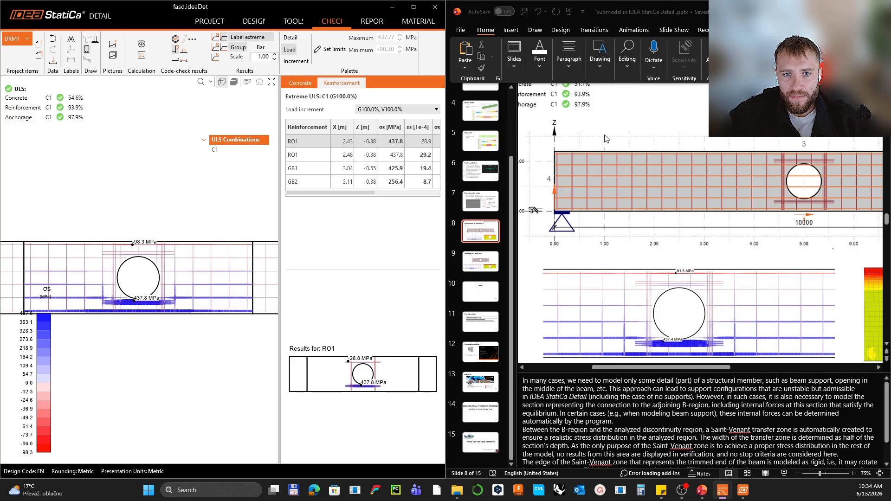
Step: Restore the Detail results to full screen and display the auxiliary deformation results as a deformed shape for ULS combination C1
{"action": "left_click", "coordinate": [413, 7]}
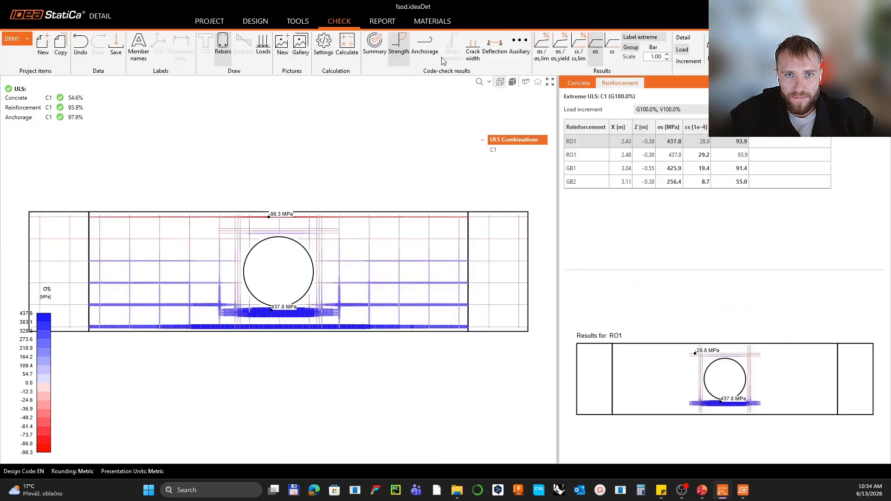
{"action": "left_click", "coordinate": [500, 47]}
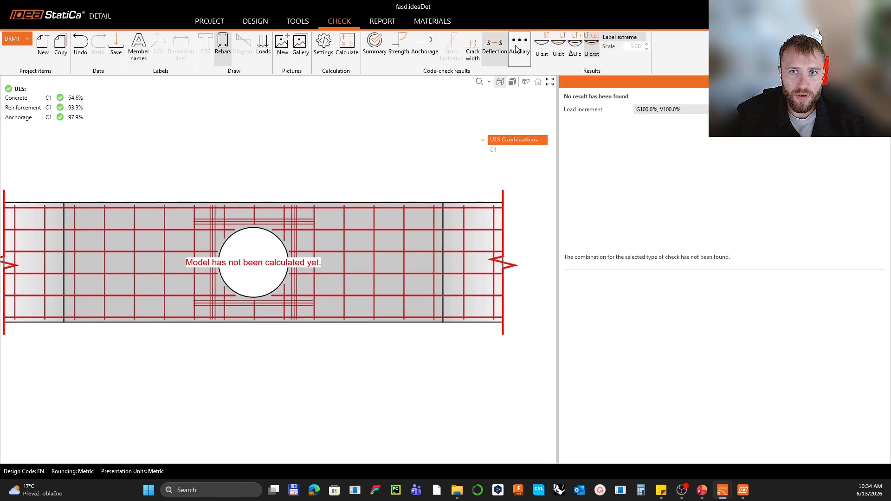
{"action": "left_click", "coordinate": [517, 47]}
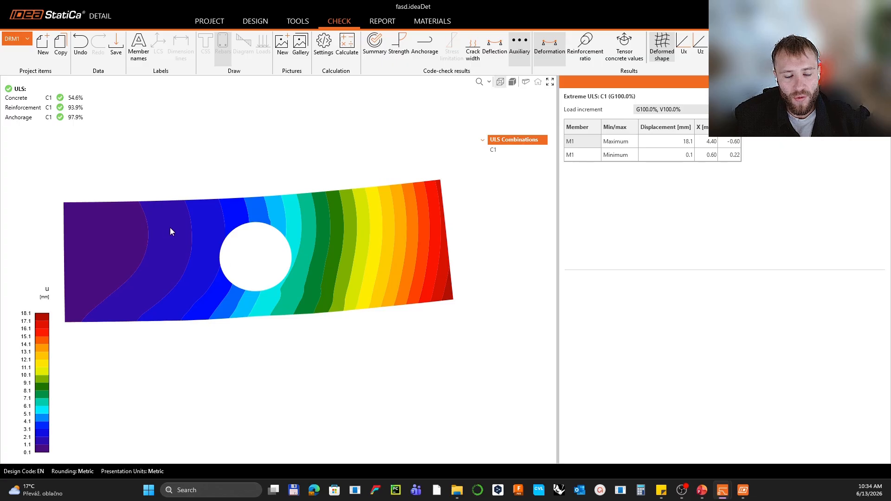
{"action": "middle_click_drag", "start_coordinate": [177, 232], "coordinate": [186, 222]}
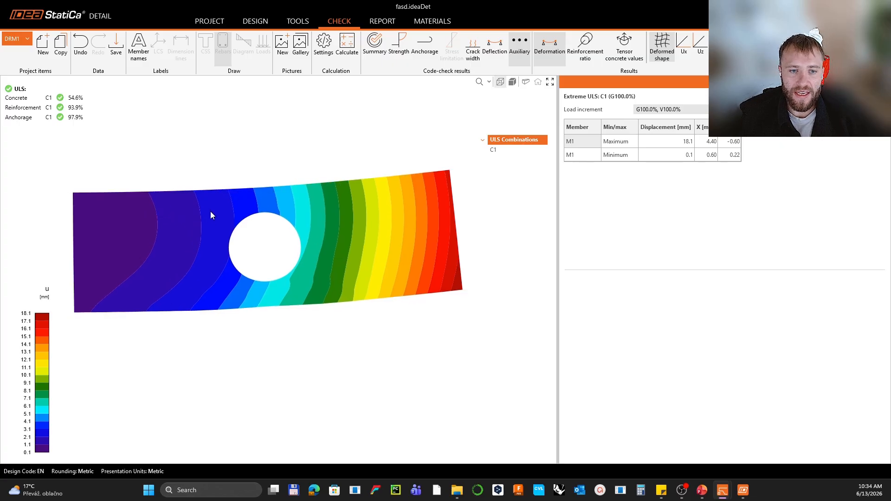